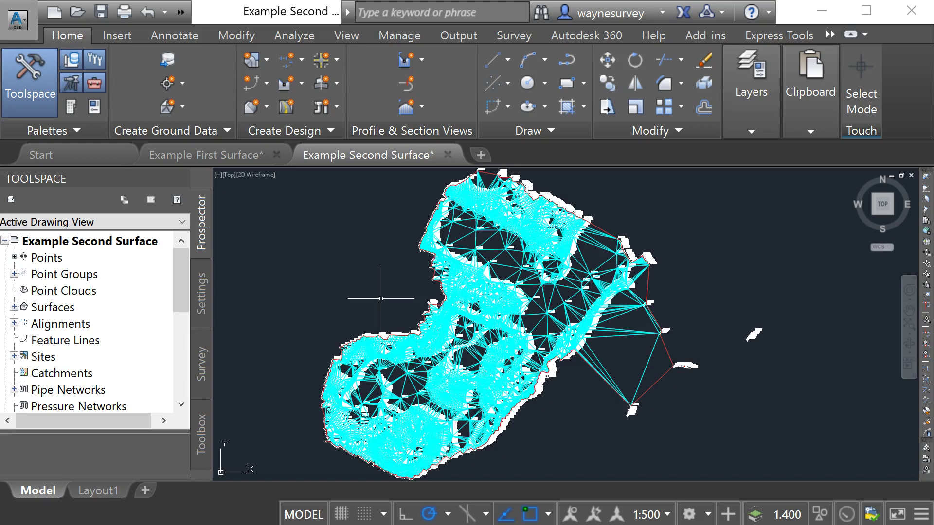
# - Examine which surface the Example First Surface and Example Second Surface drawings each contain, ending in Example Second Surface
pyautogui.moveTo(242, 161)
pyautogui.click(238, 156)
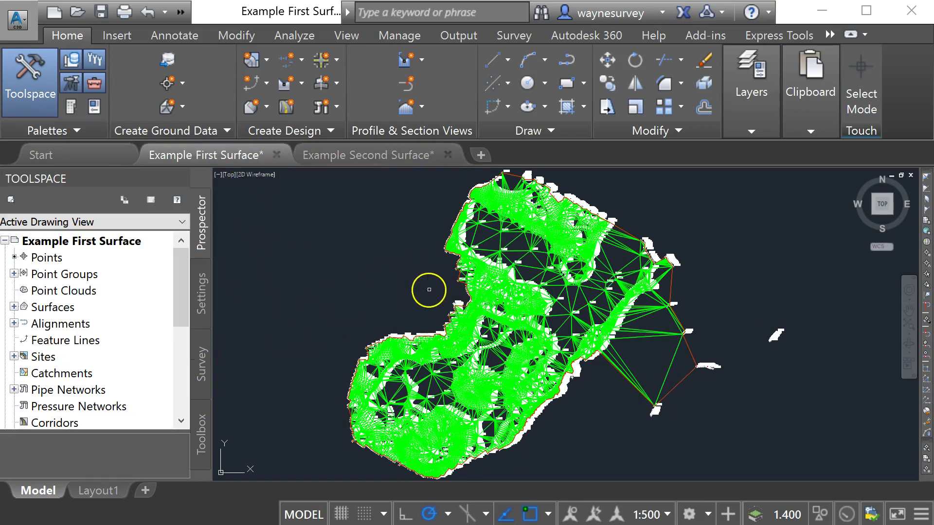
pyautogui.click(14, 307)
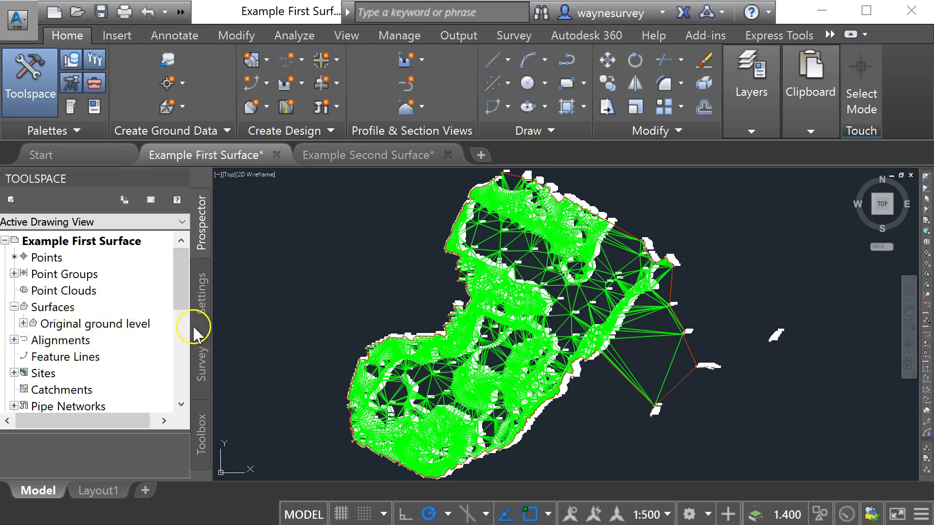
pyautogui.click(401, 156)
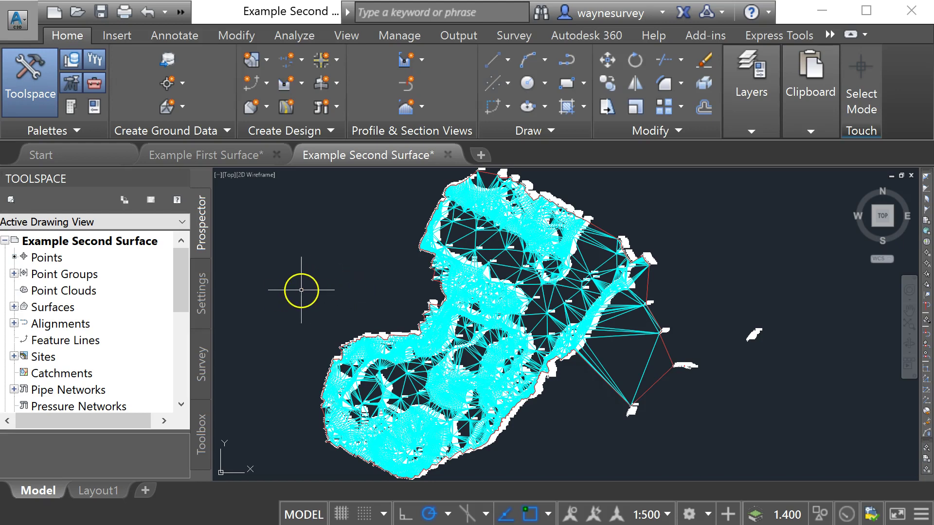
pyautogui.click(14, 307)
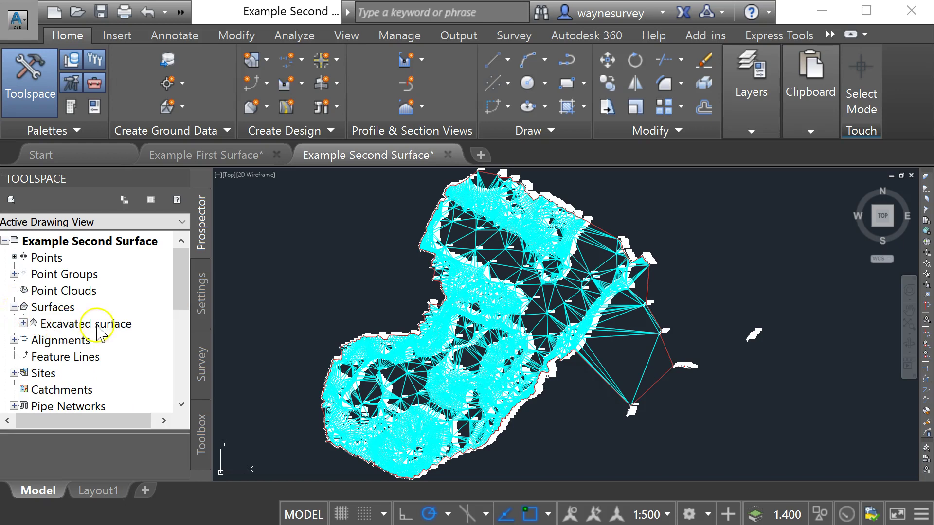
pyautogui.click(246, 156)
pyautogui.click(373, 156)
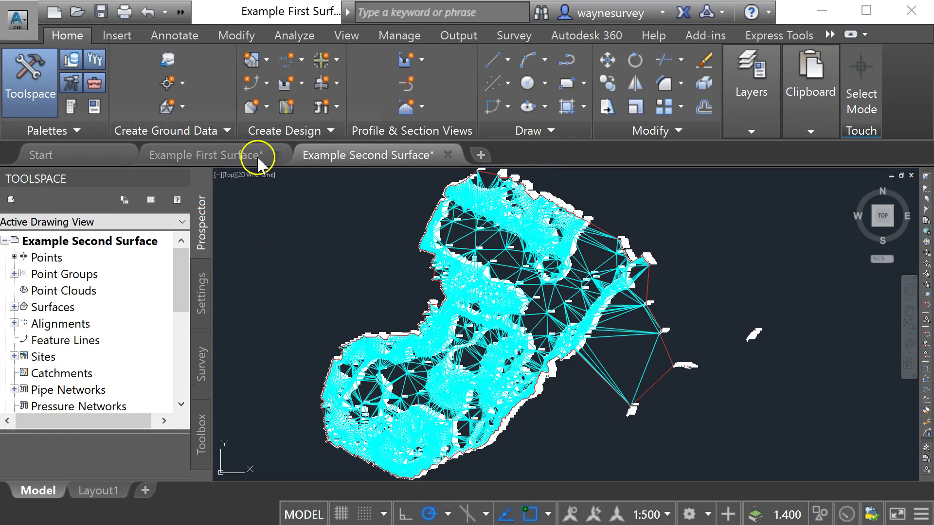
pyautogui.click(255, 156)
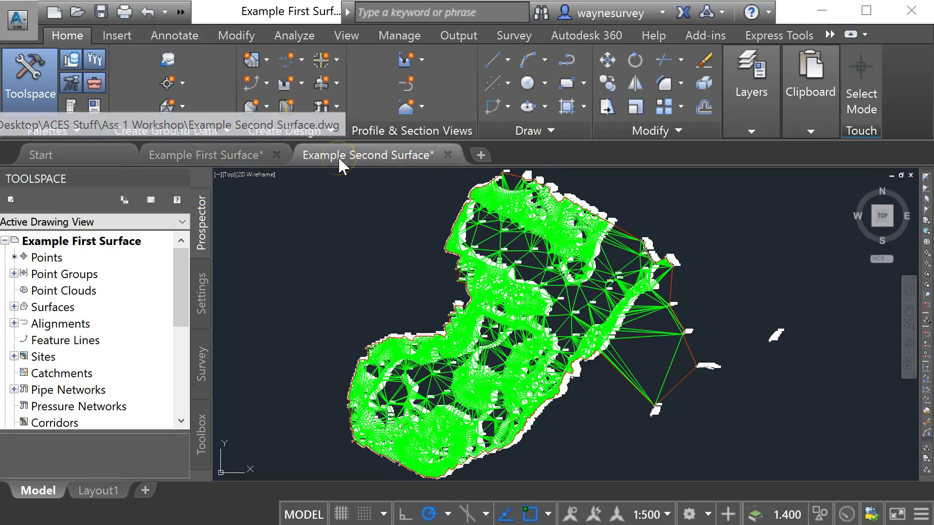
pyautogui.click(338, 156)
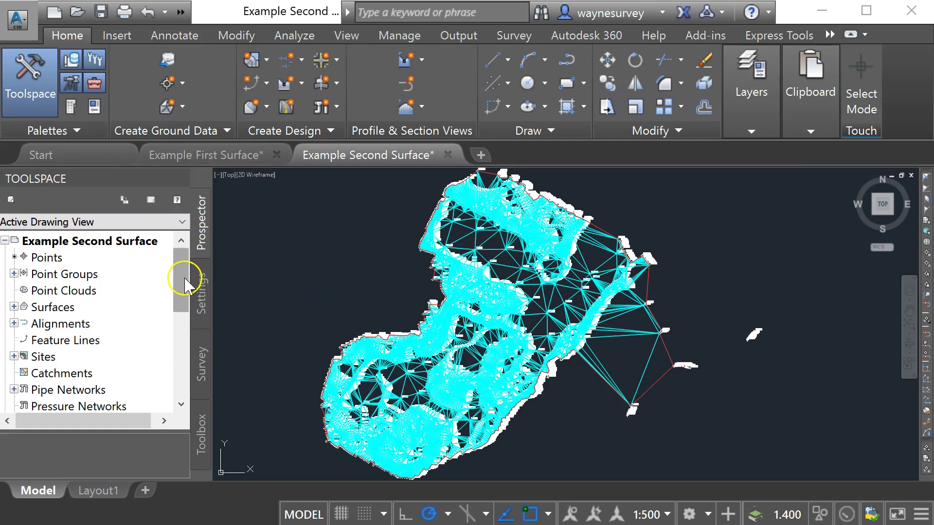
# - Set the data shortcuts working folder to a new folder named Volume Calculation Example inside C:\Civil 3D Projects
pyautogui.moveTo(184, 281); pyautogui.dragTo(181, 345)
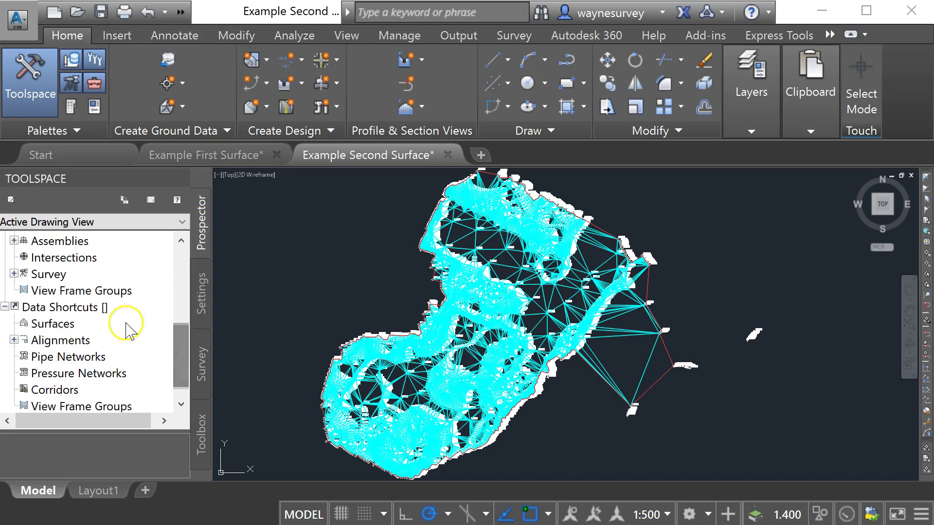
pyautogui.click(68, 311)
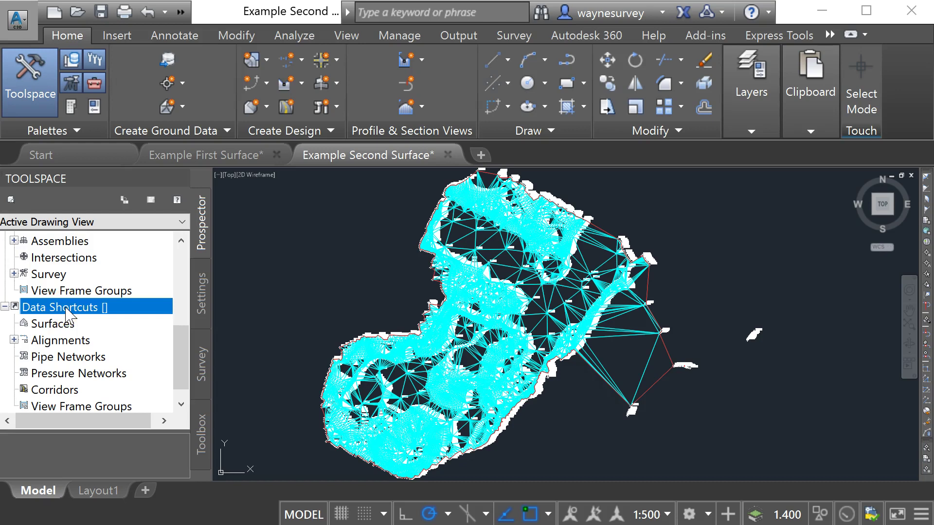
pyautogui.rightClick(69, 312)
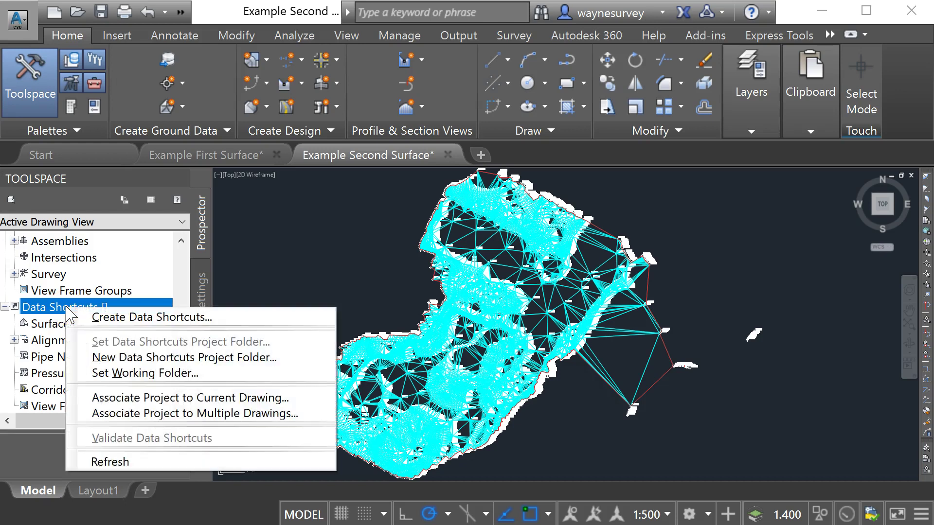
pyautogui.click(127, 375)
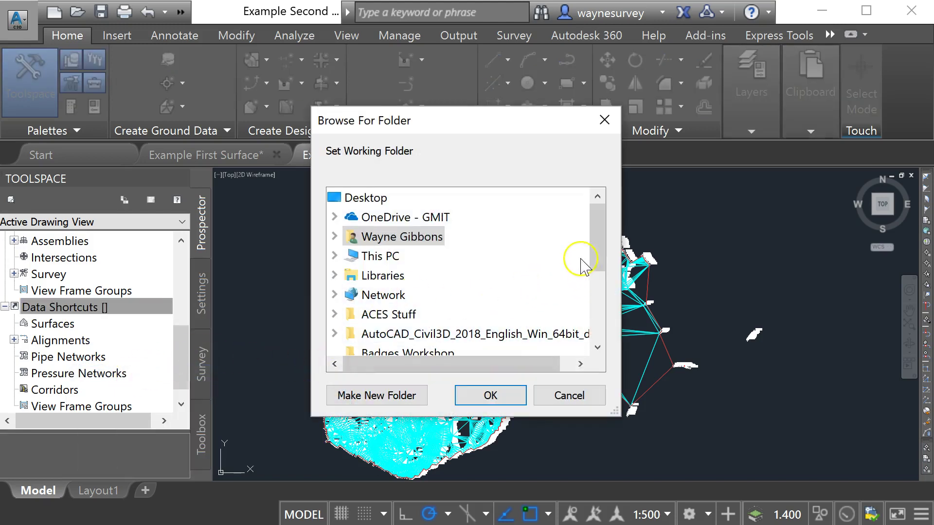
pyautogui.scroll(-2, 595, 254)
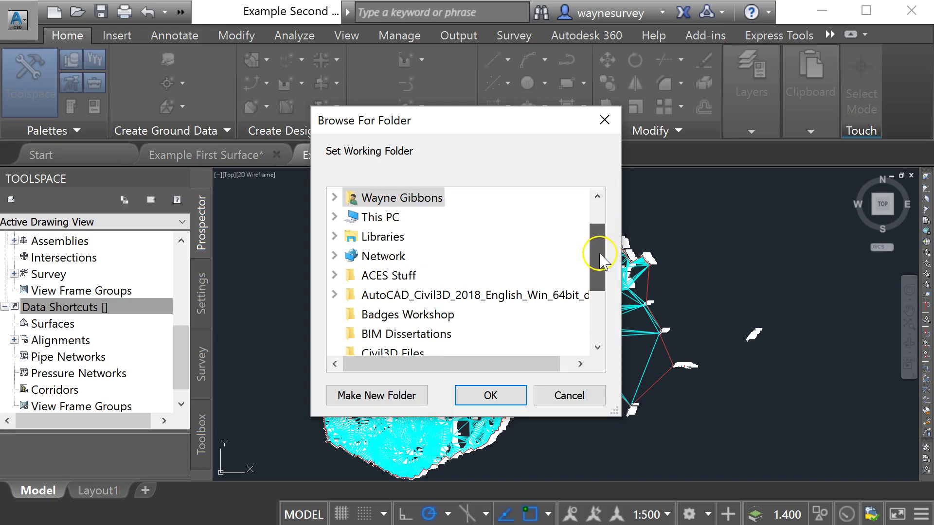
pyautogui.moveTo(600, 258); pyautogui.dragTo(604, 239)
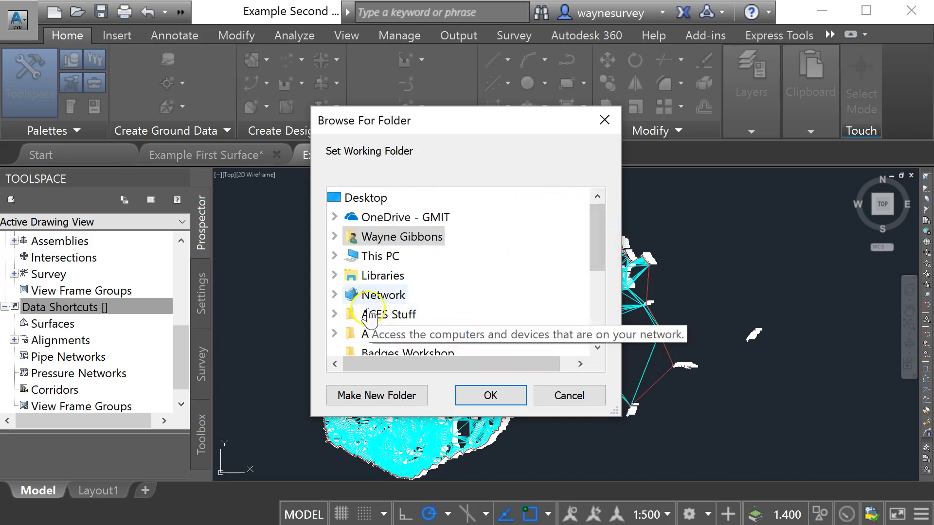
pyautogui.doubleClick(377, 258)
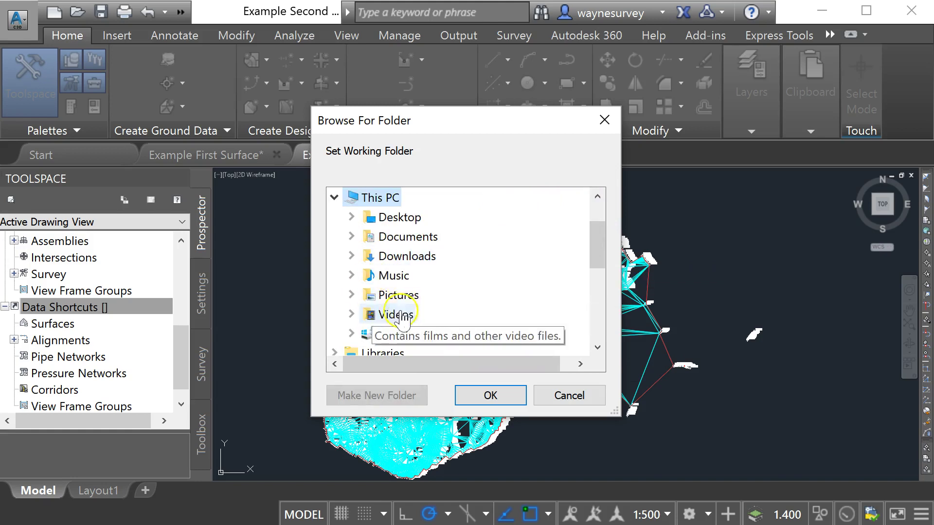
pyautogui.doubleClick(382, 332)
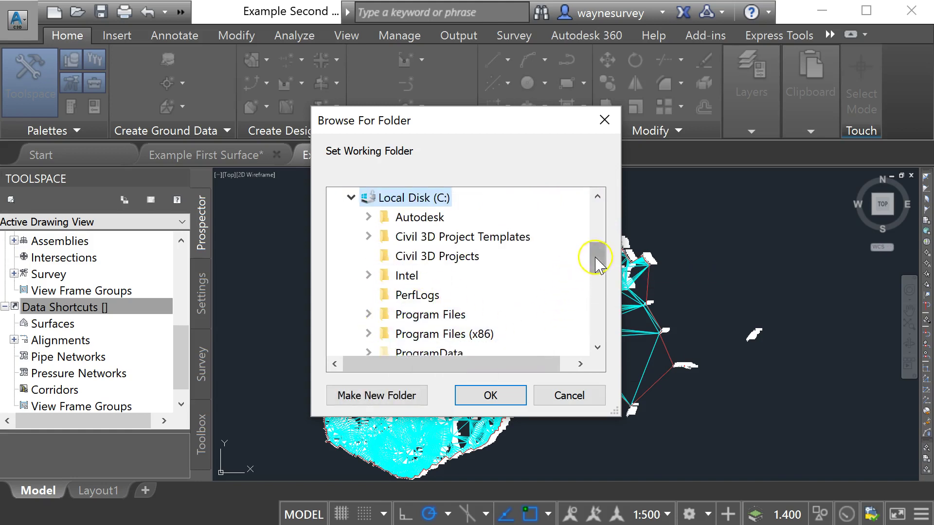
pyautogui.click(432, 264)
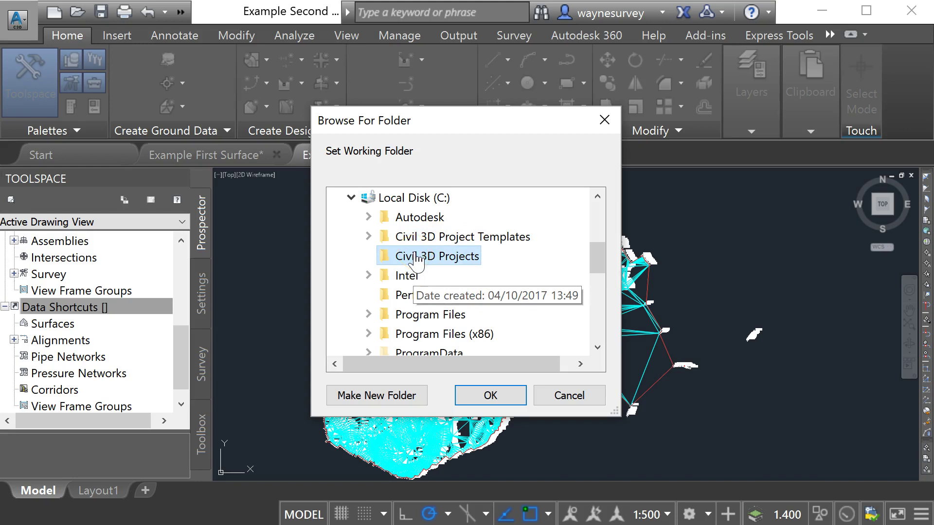
pyautogui.click(378, 396)
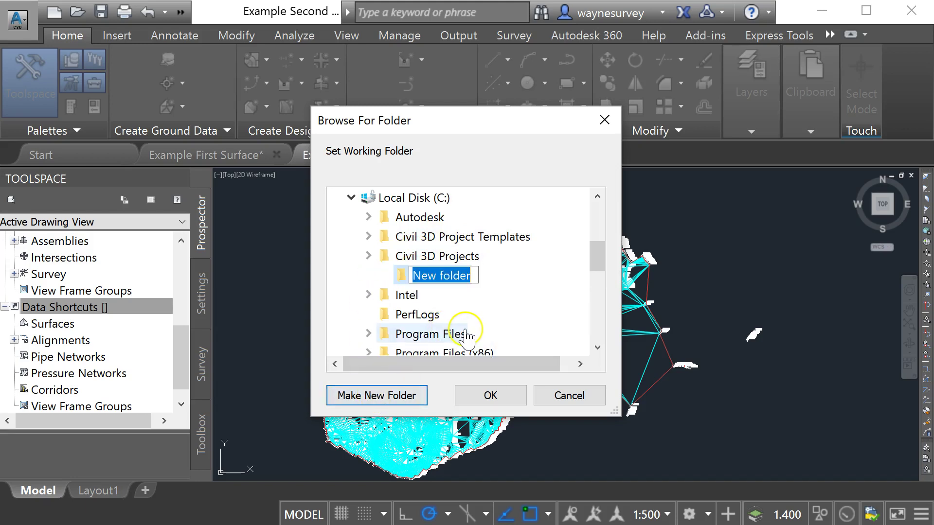
pyautogui.write('Volume Calculation Example')
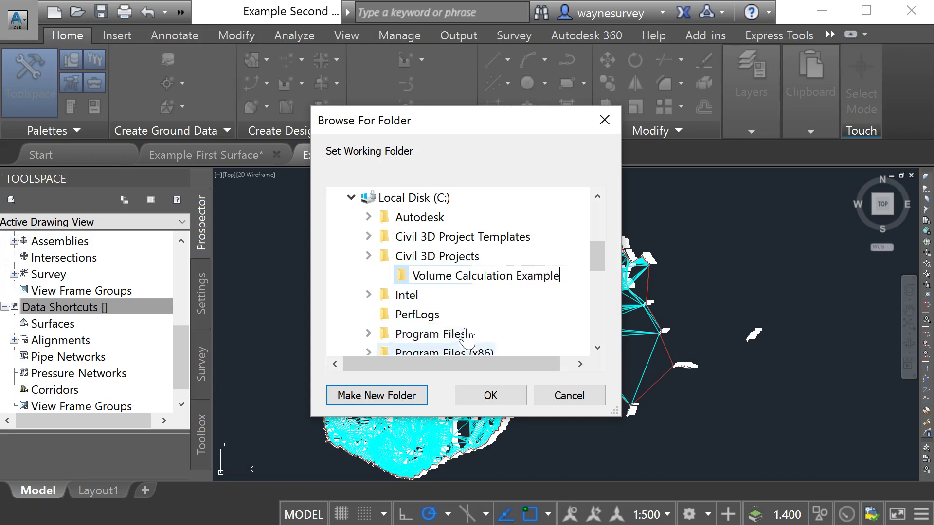
pyautogui.click(489, 396)
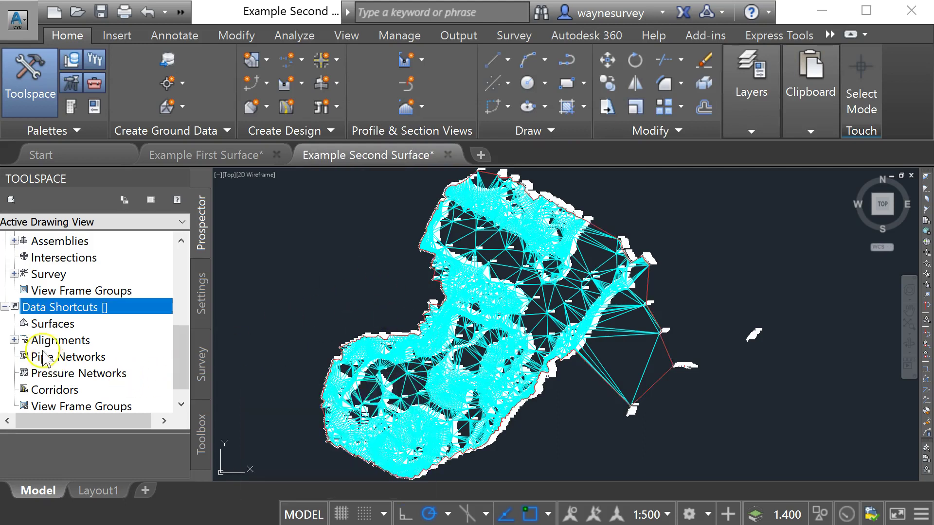
# - Create a new data shortcuts project folder named "surface data" without using a project template
pyautogui.rightClick(58, 312)
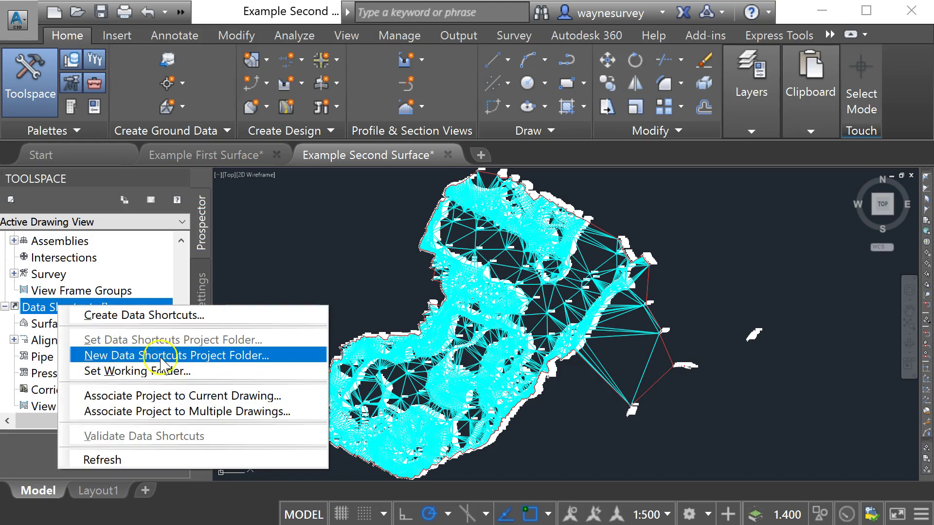
pyautogui.click(176, 359)
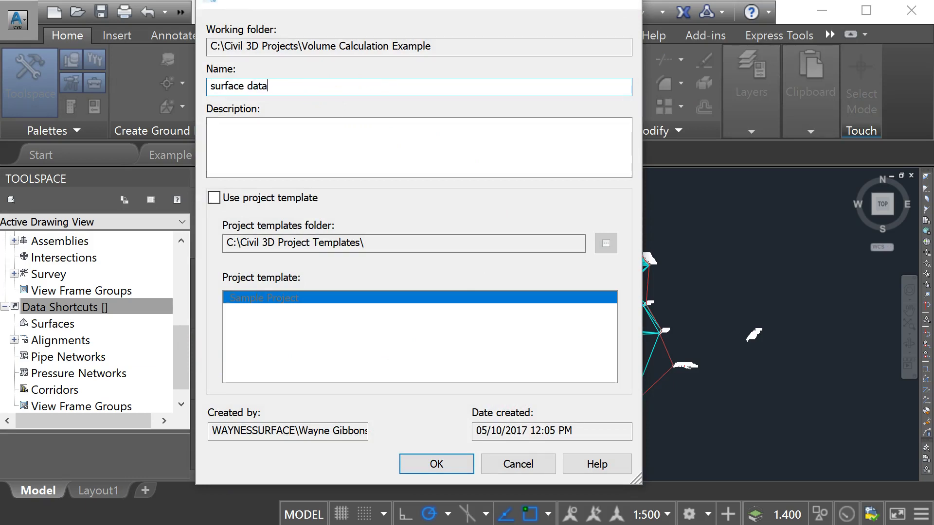
pyautogui.click(446, 465)
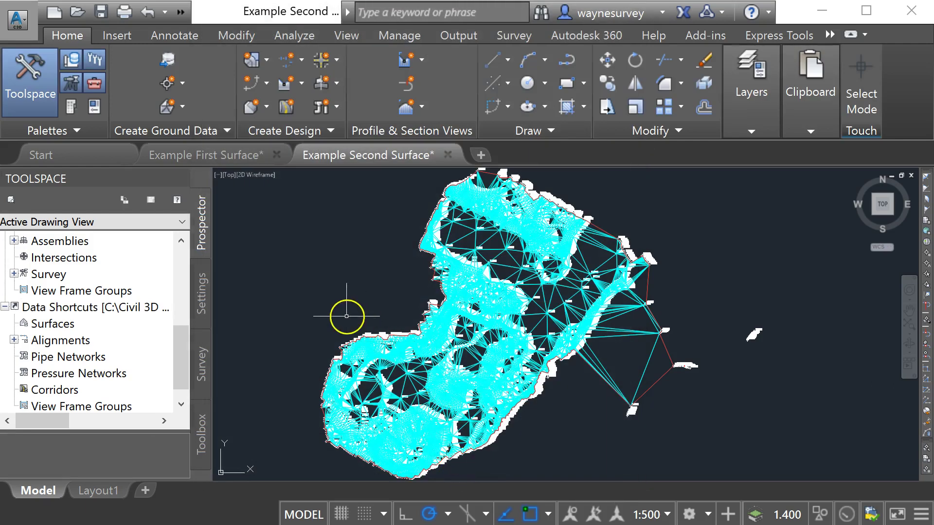
# - Try to create data shortcuts from the Example Second Surface drawing
pyautogui.rightClick(60, 324)
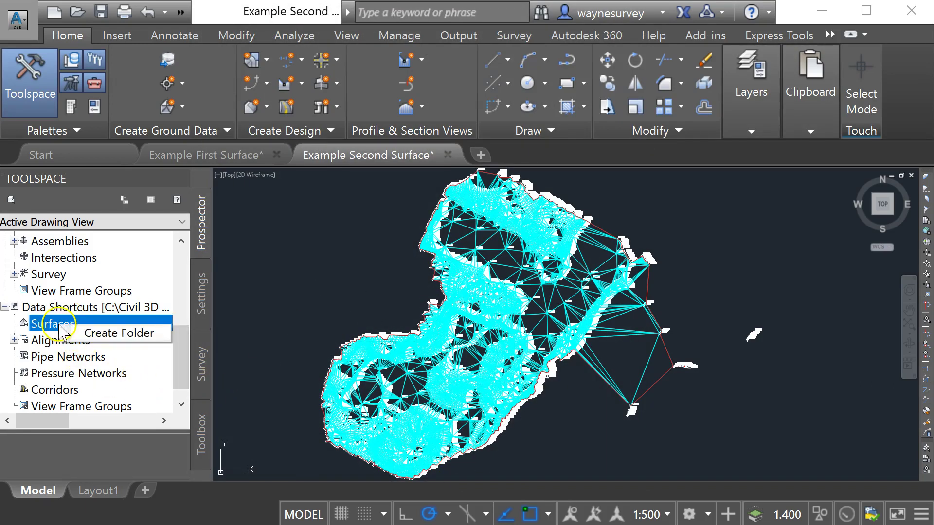
pyautogui.click(59, 310)
pyautogui.rightClick(59, 312)
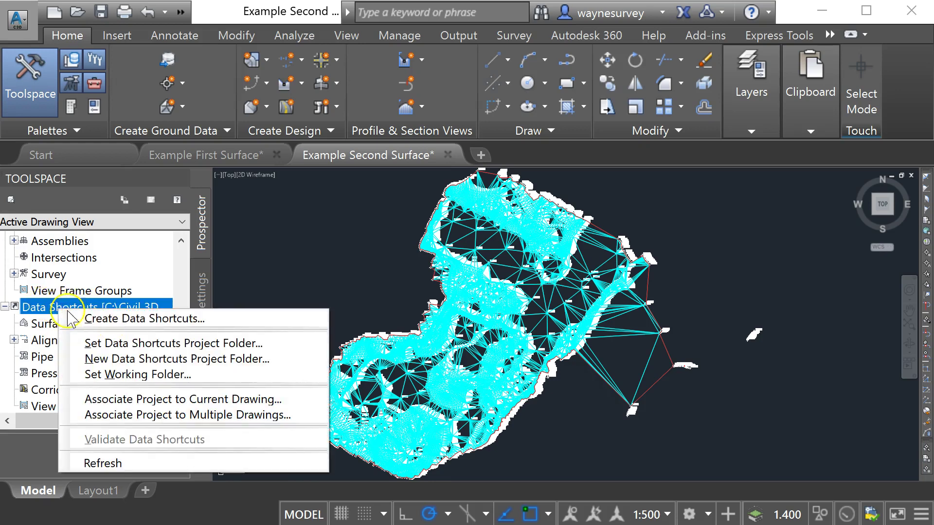
pyautogui.click(147, 322)
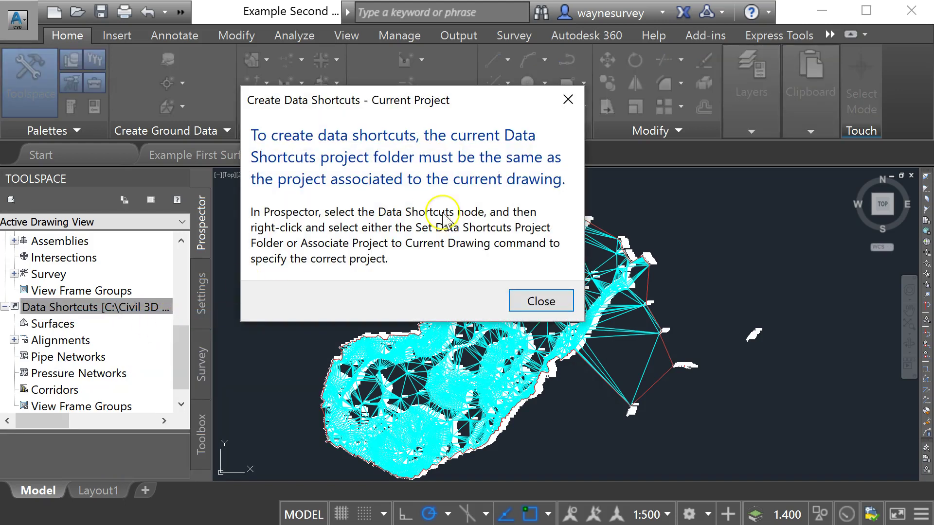
pyautogui.click(535, 302)
# - Associate the surface data project with the current Example Second Surface drawing
pyautogui.click(80, 310)
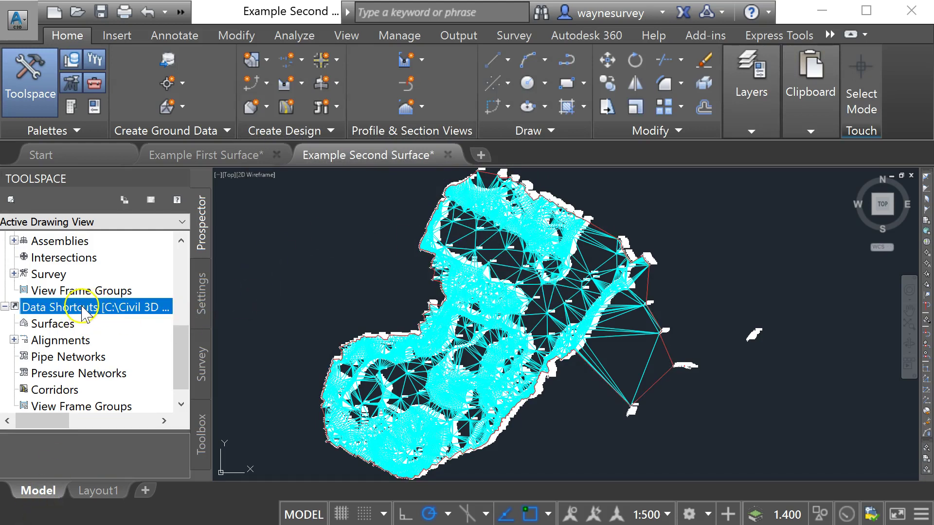
pyautogui.rightClick(87, 314)
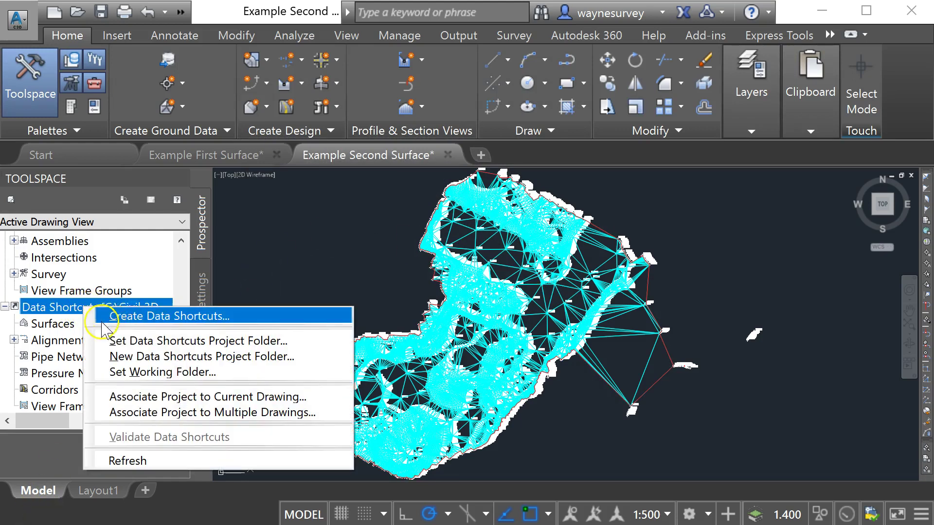
pyautogui.click(235, 398)
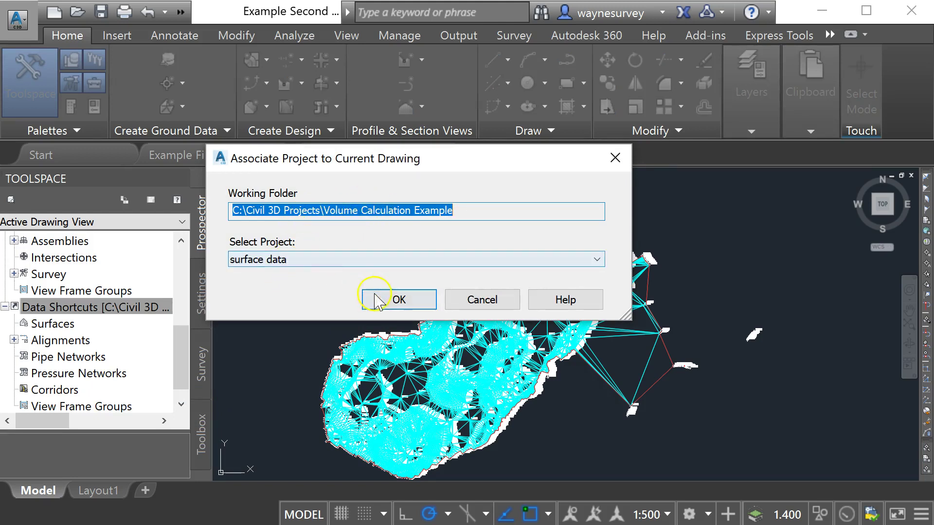
pyautogui.click(398, 299)
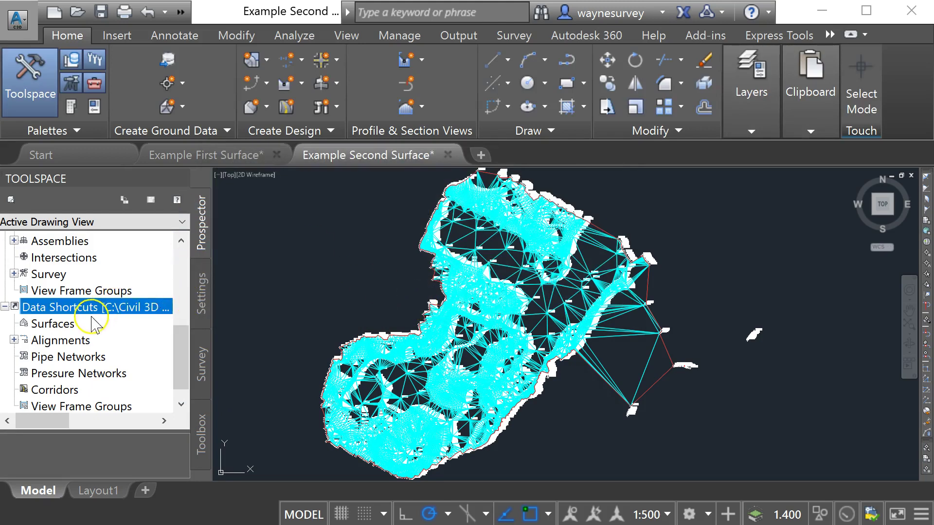
# - Create a data shortcut for the Excavated surface and save the Example Second Surface drawing
pyautogui.click(67, 325)
pyautogui.rightClick(70, 332)
pyautogui.click(56, 326)
pyautogui.click(69, 313)
pyautogui.rightClick(69, 314)
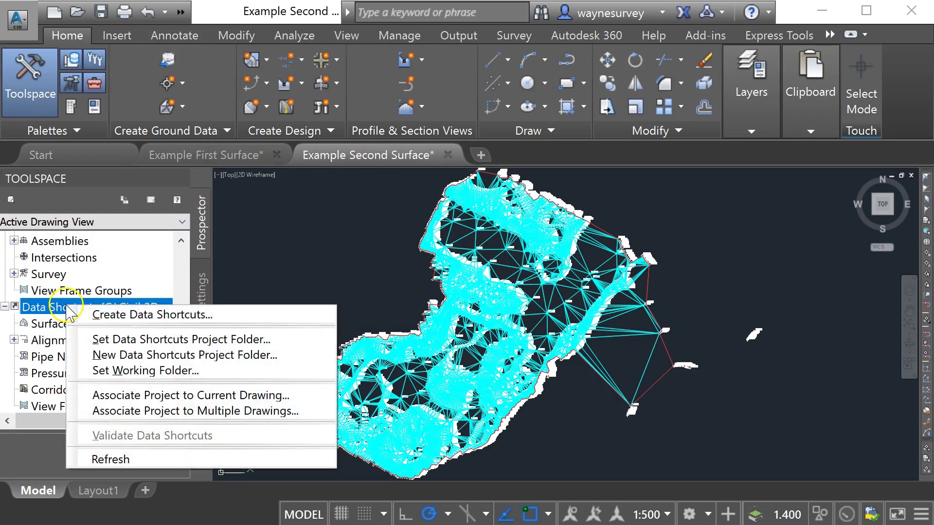
pyautogui.click(161, 316)
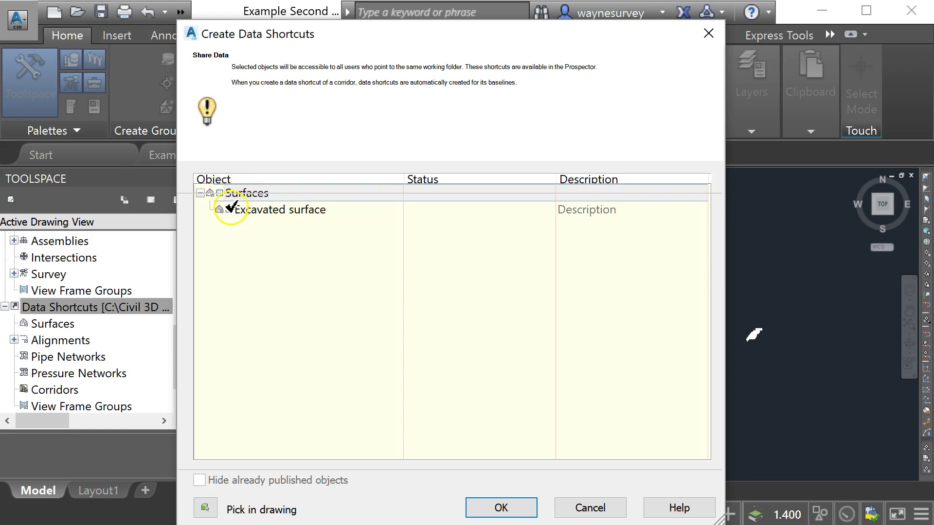
pyautogui.click(229, 209)
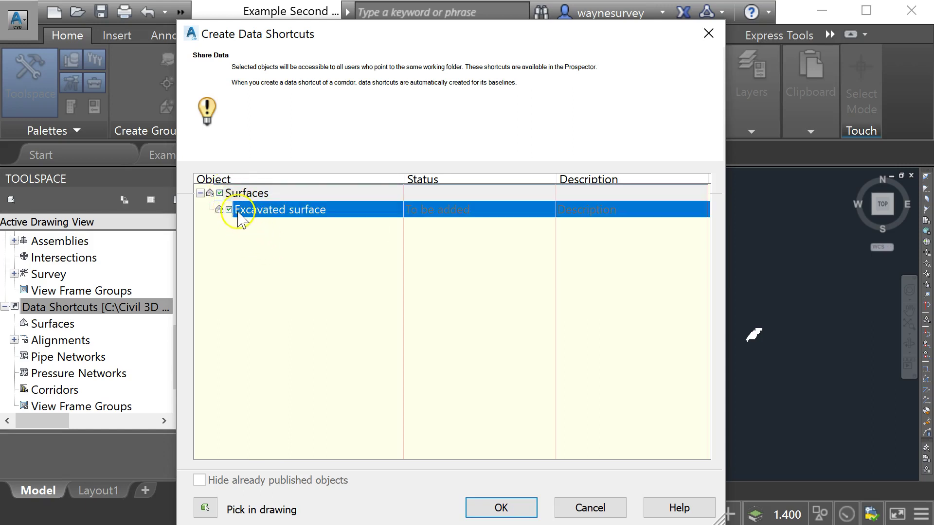
pyautogui.click(501, 508)
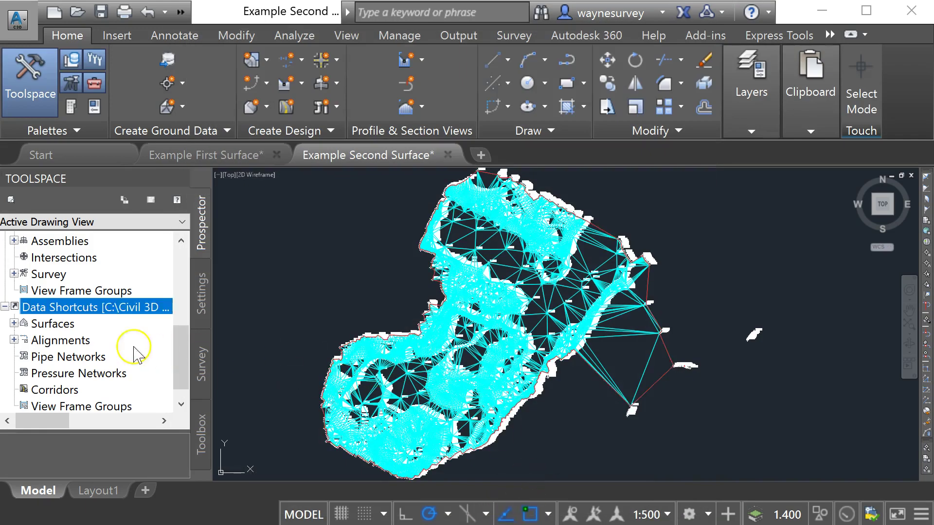
pyautogui.click(14, 324)
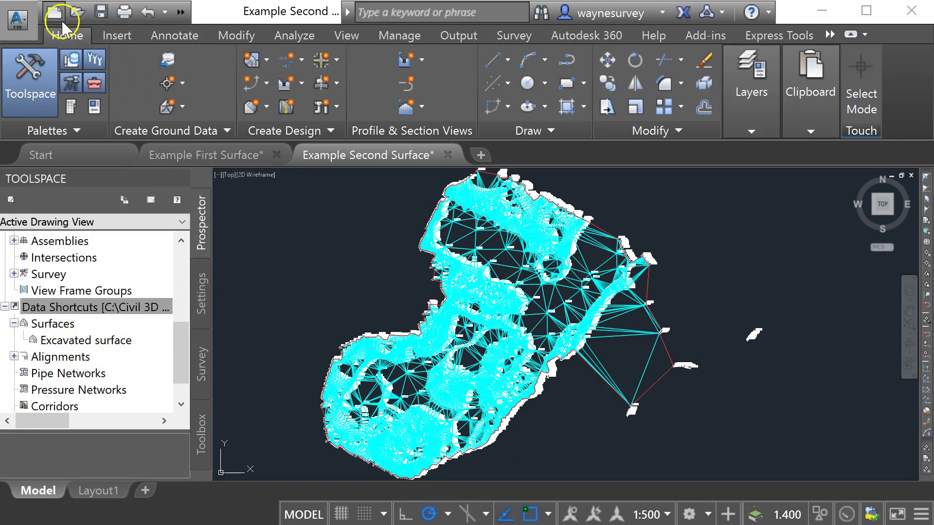
pyautogui.click(100, 13)
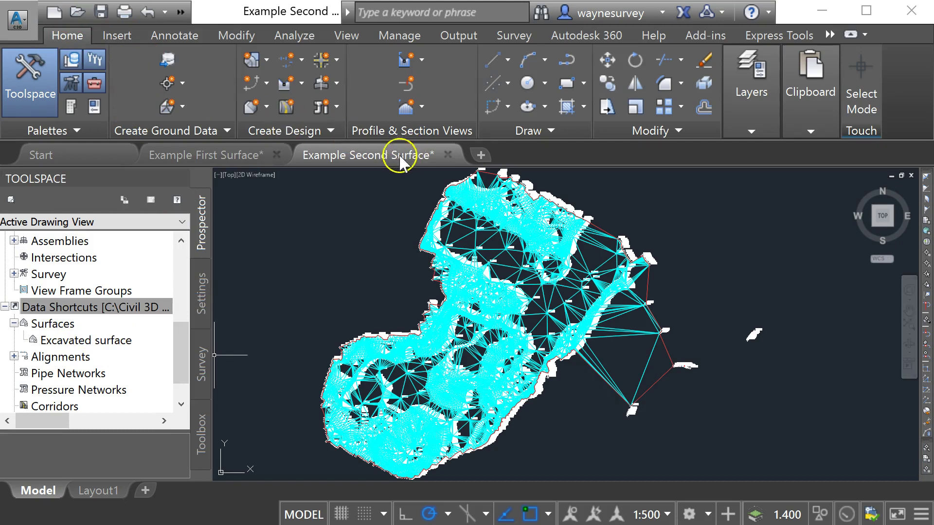
# - Close the Example Second Surface drawing and expand the surface data shortcuts in the Example First Surface drawing
pyautogui.moveTo(385, 163)
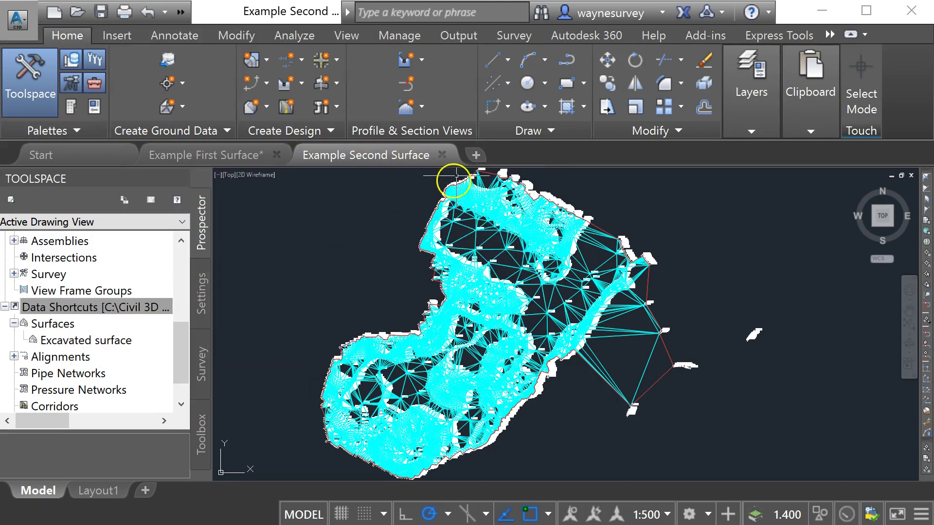
pyautogui.click(441, 155)
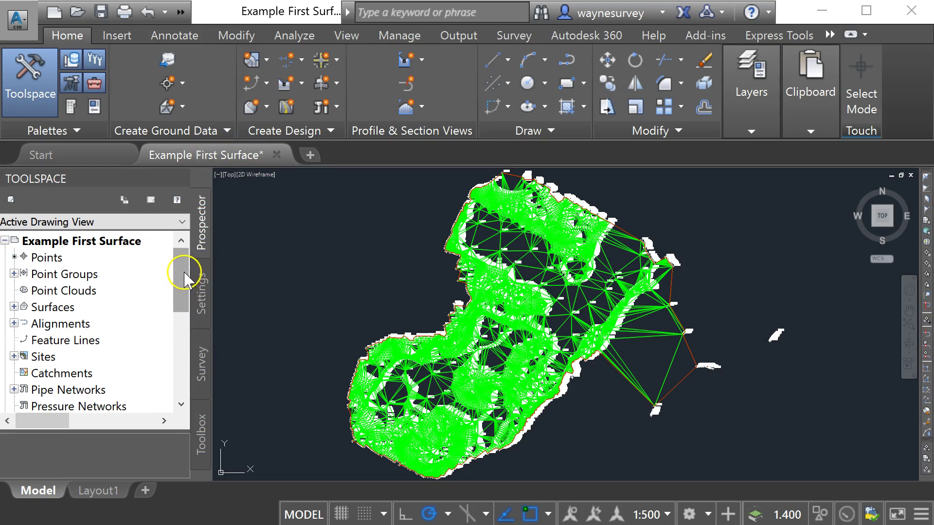
pyautogui.moveTo(186, 279); pyautogui.dragTo(171, 352)
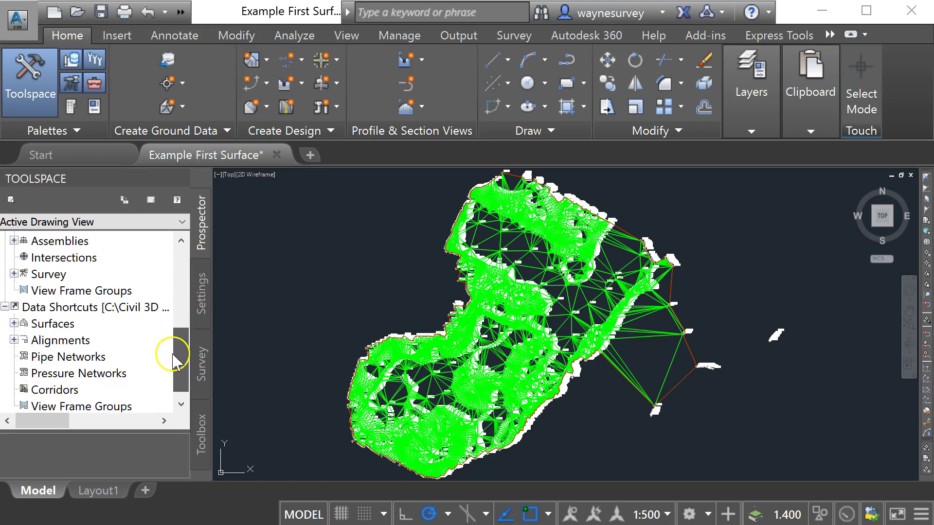
pyautogui.click(58, 310)
pyautogui.click(15, 324)
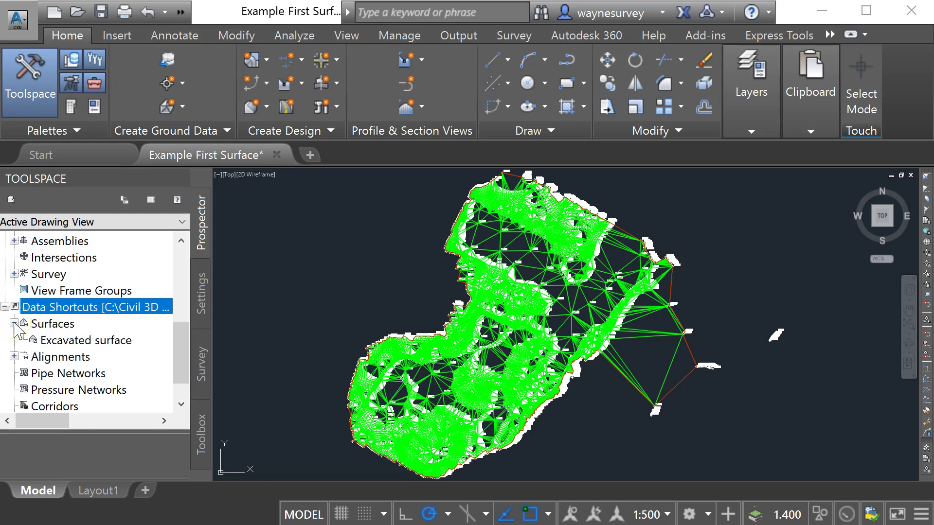
# - Create a reference to the Excavated surface data shortcut using the Triangulation - Cyan surface style
pyautogui.click(86, 340)
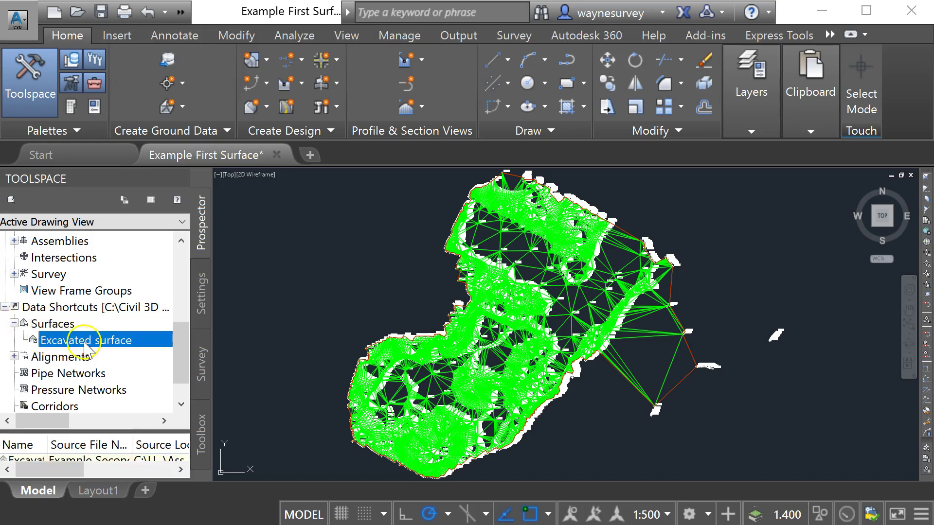
pyautogui.rightClick(86, 348)
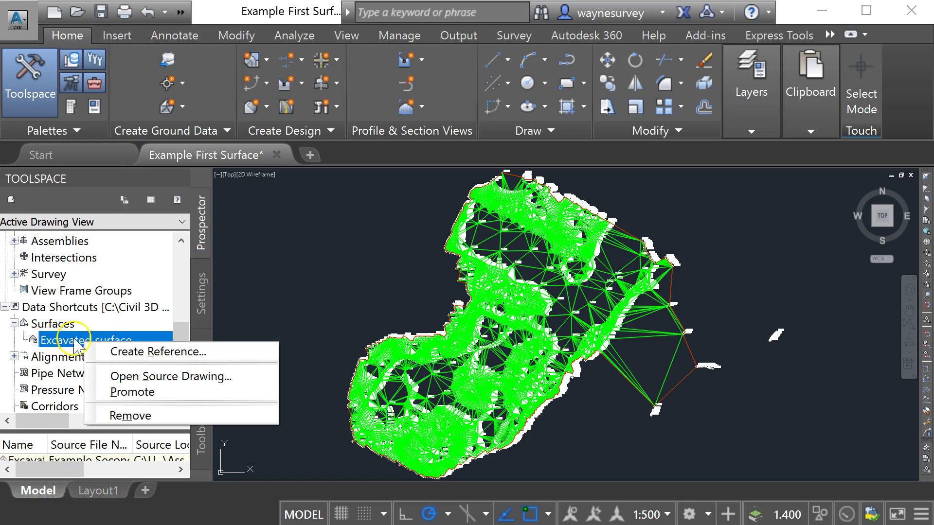
pyautogui.click(123, 352)
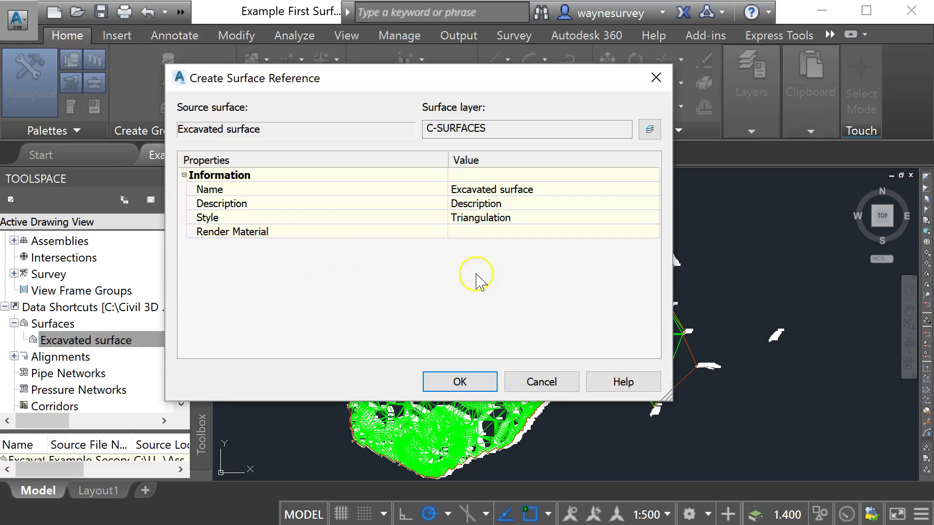
pyautogui.click(517, 218)
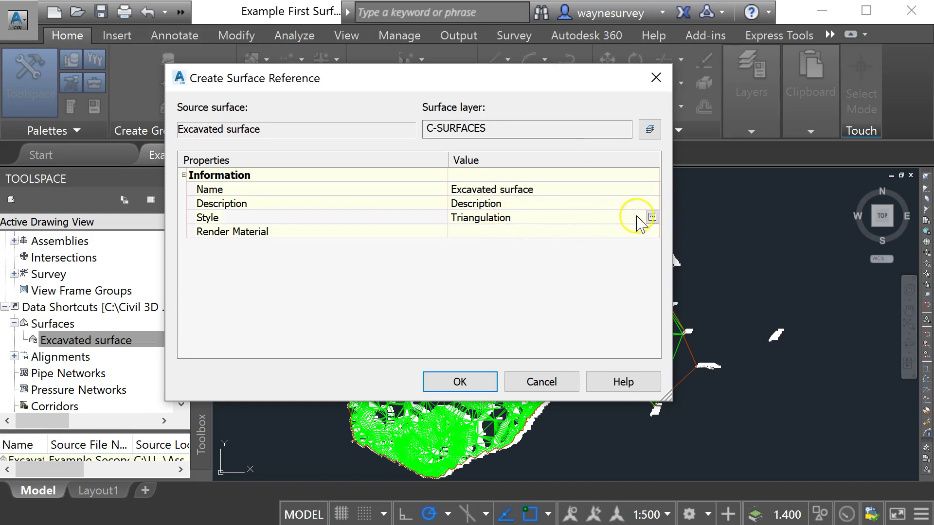
pyautogui.click(652, 218)
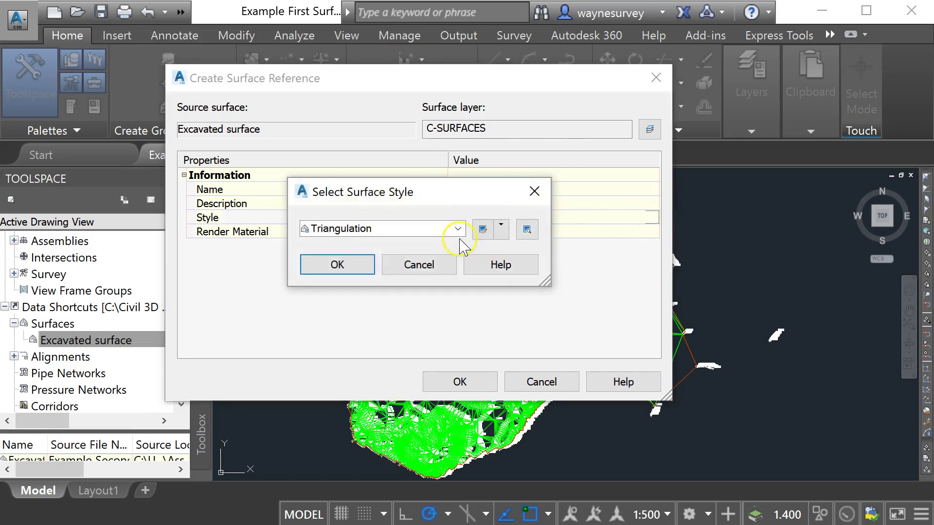
pyautogui.click(459, 231)
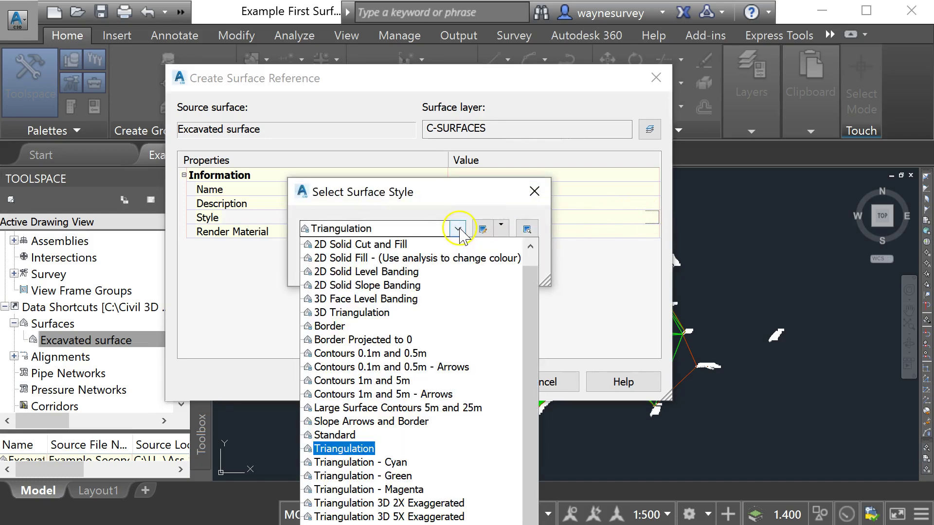
pyautogui.click(356, 469)
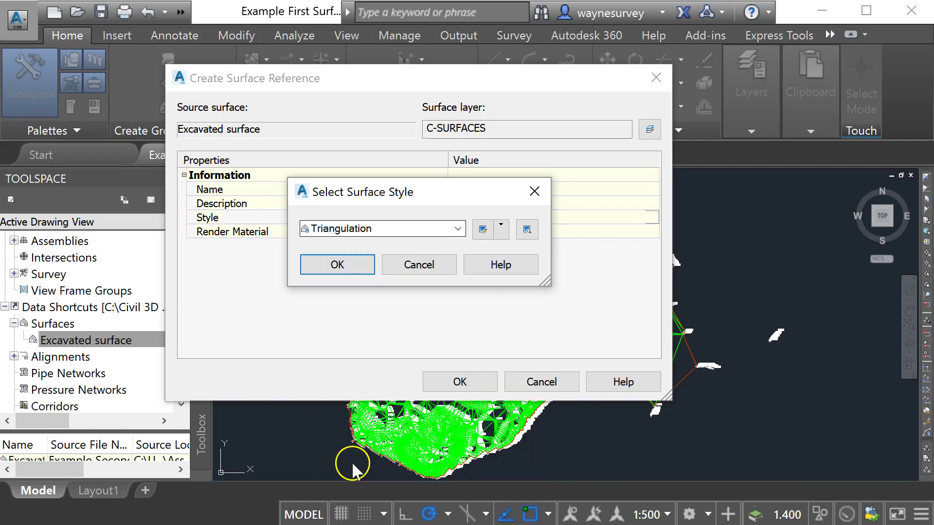
pyautogui.click(355, 266)
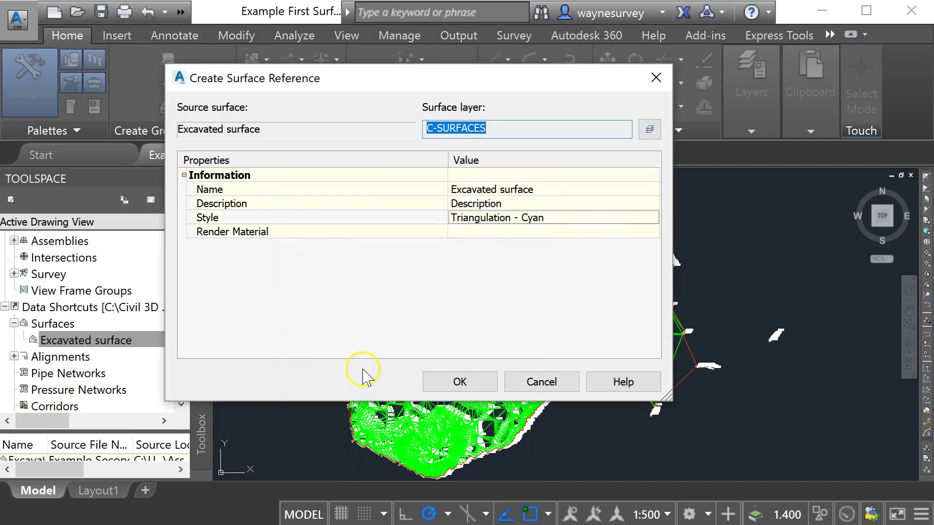
pyautogui.click(461, 383)
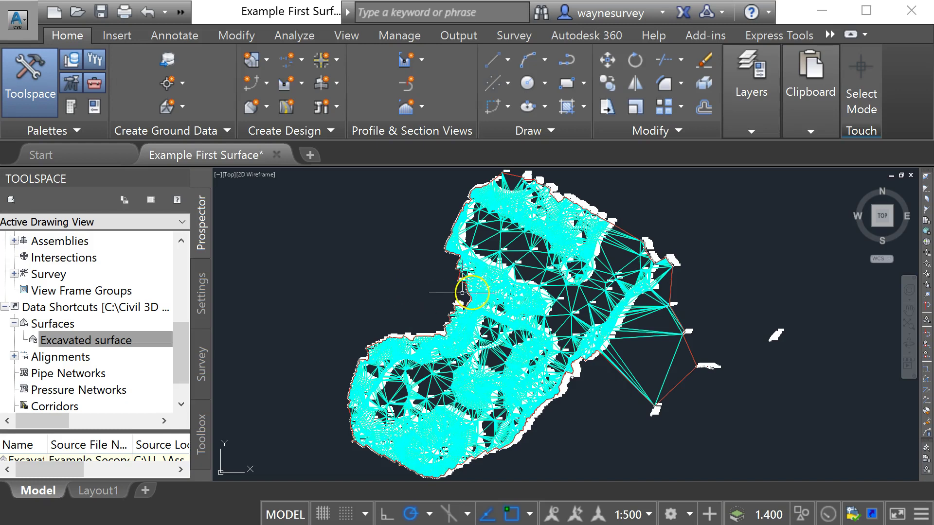
# - Open the Volumes Dashboard from the referenced Excavated surface and move it fully into view
pyautogui.click(524, 252)
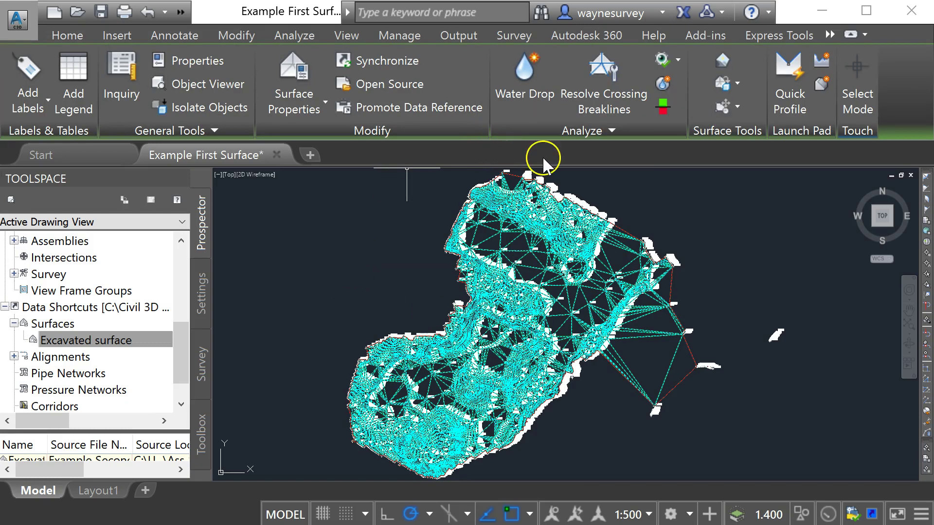
pyautogui.click(667, 108)
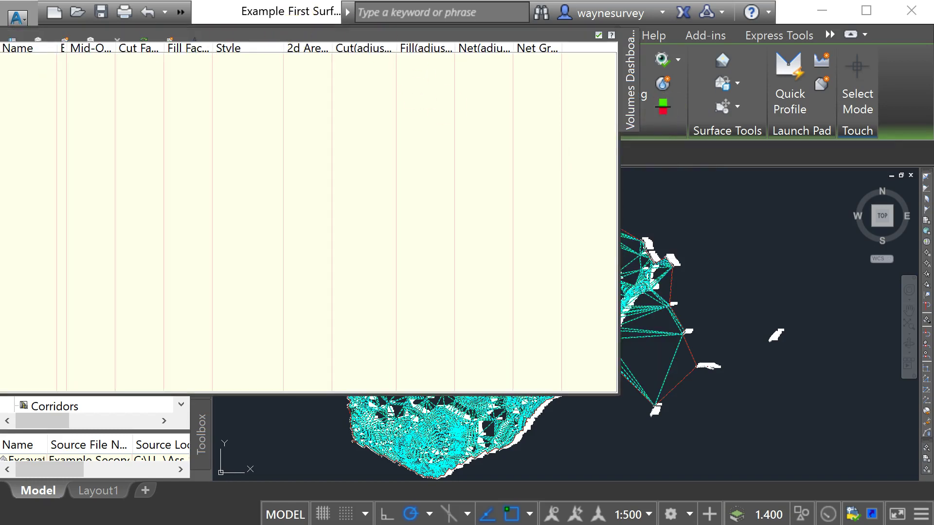
pyautogui.moveTo(1, 105); pyautogui.dragTo(77, 150)
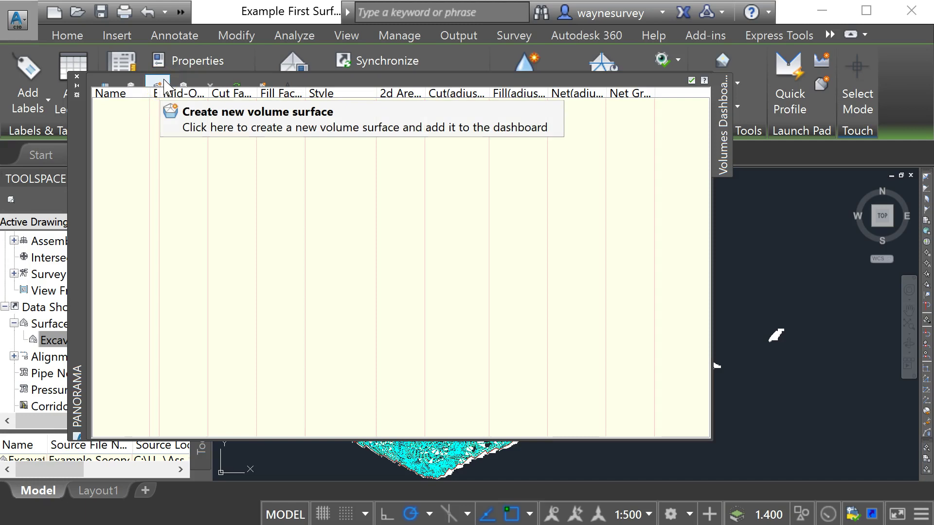
# - Start a new TIN volume surface in the dashboard and name it "Volume surface"
pyautogui.click(165, 87)
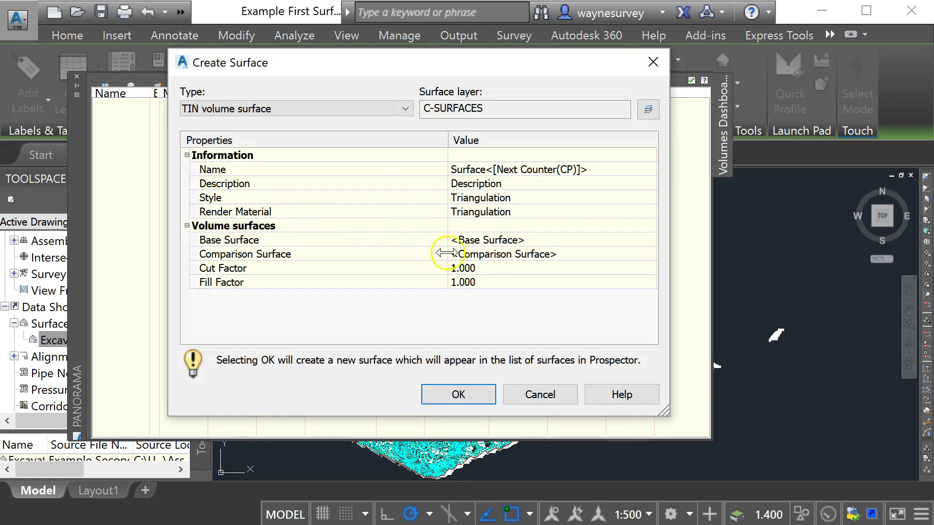
pyautogui.click(508, 241)
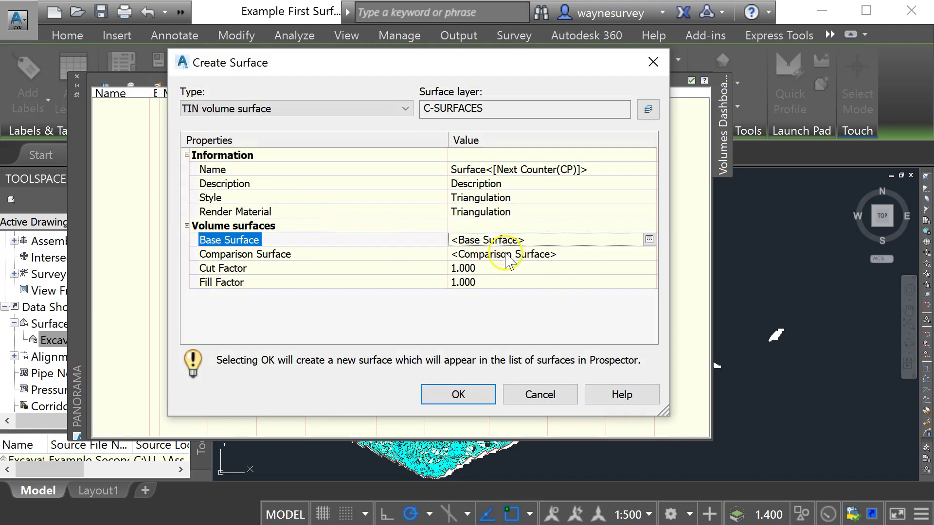
pyautogui.press('Down')
pyautogui.press('Escape')
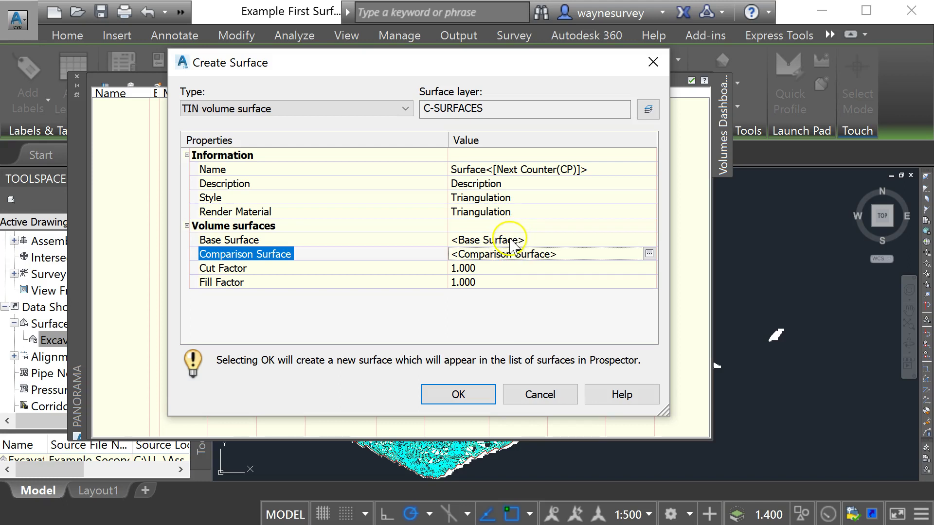
pyautogui.click(486, 170)
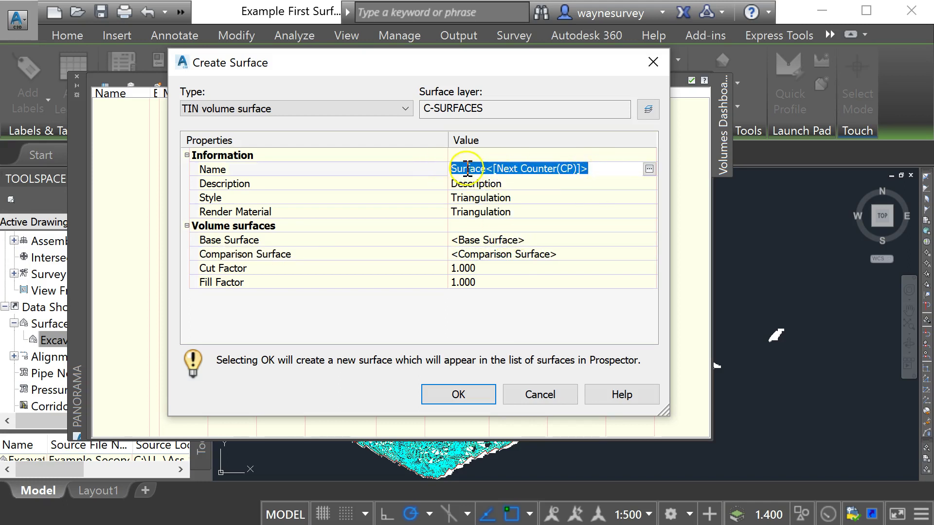
pyautogui.write('Volume surface')
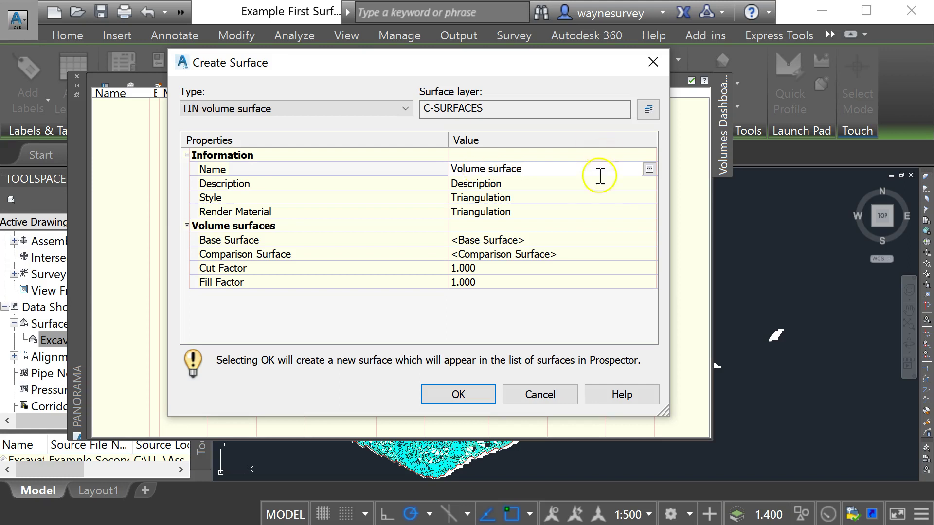
# - Set Original ground level as the base surface and Excavated surface as the comparison surface, and create the volume surface
pyautogui.click(557, 240)
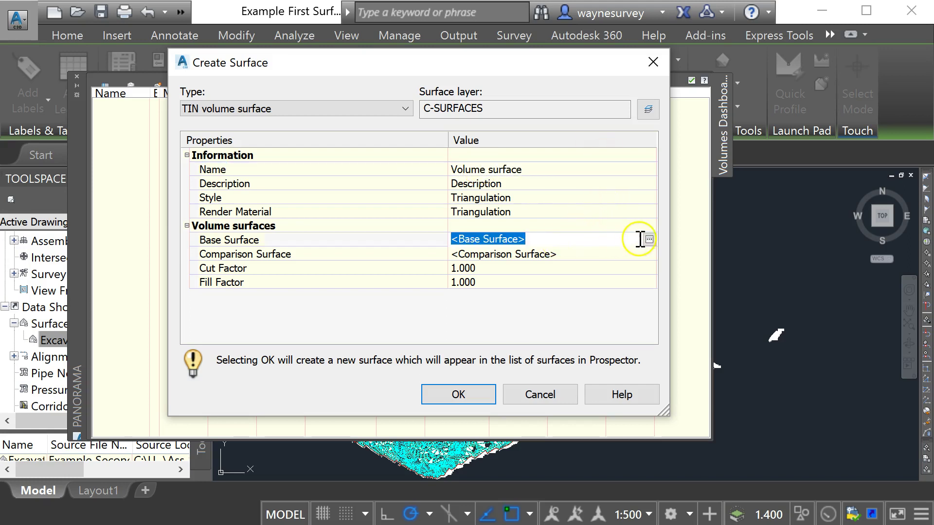
pyautogui.click(649, 239)
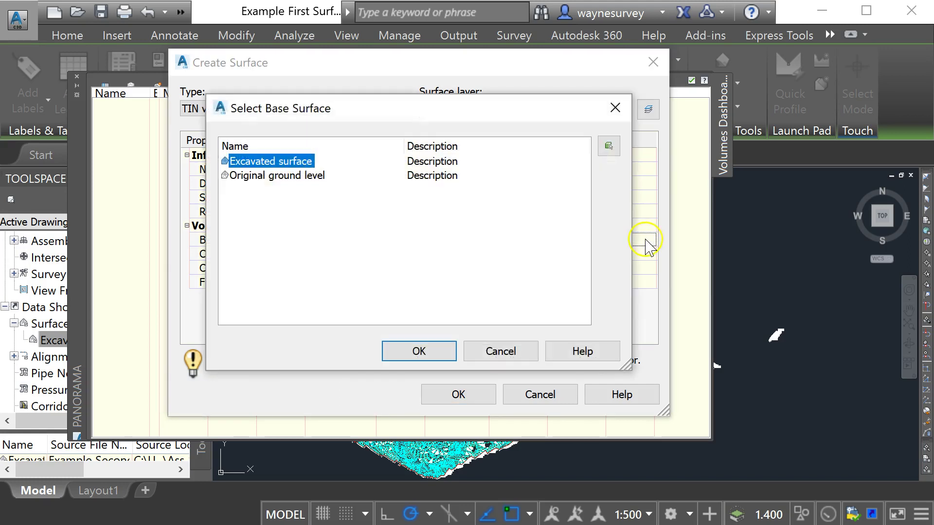
pyautogui.click(270, 176)
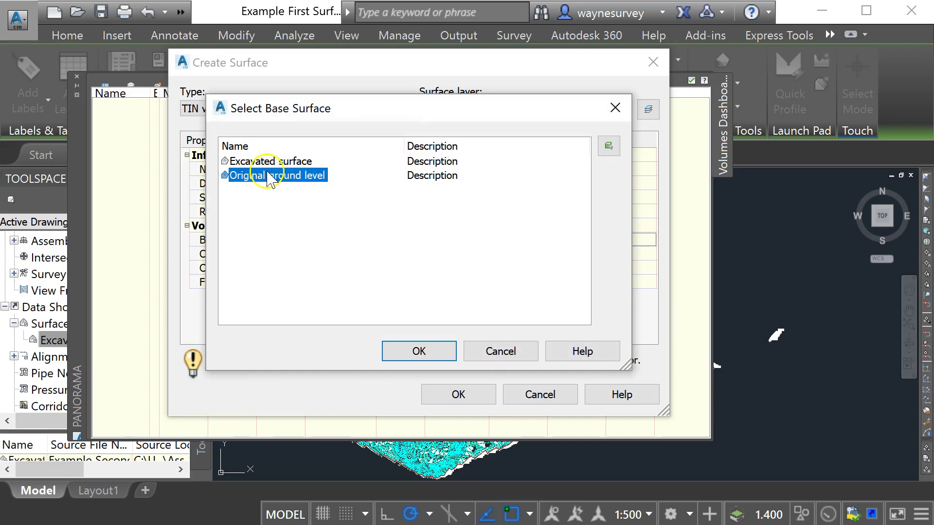
pyautogui.click(417, 354)
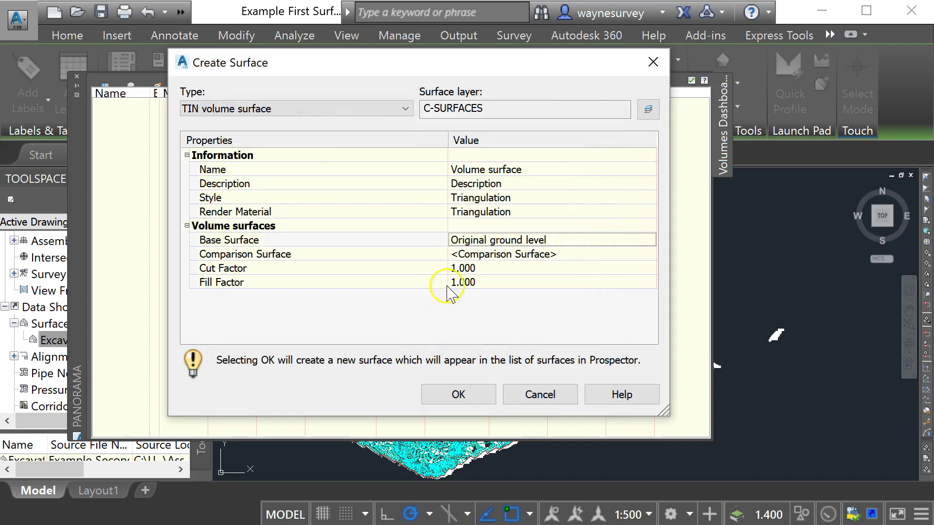
pyautogui.click(489, 255)
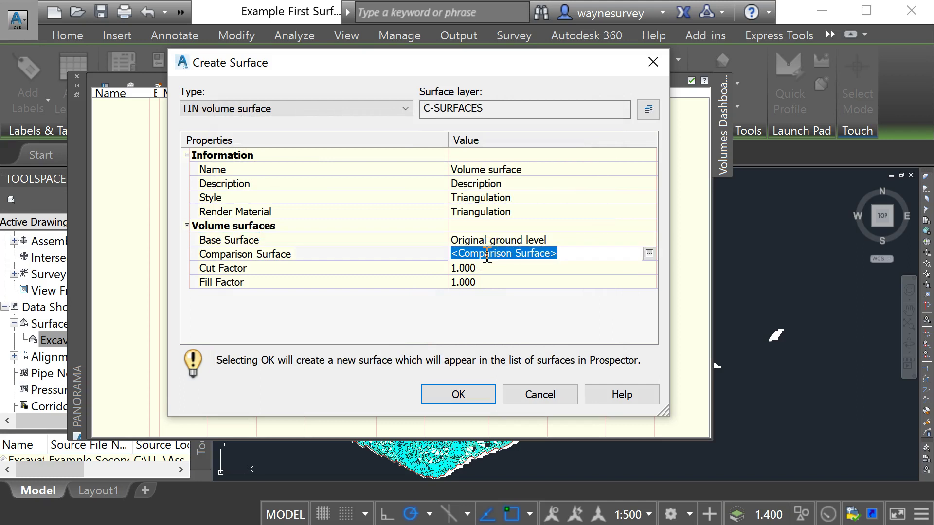
pyautogui.click(650, 254)
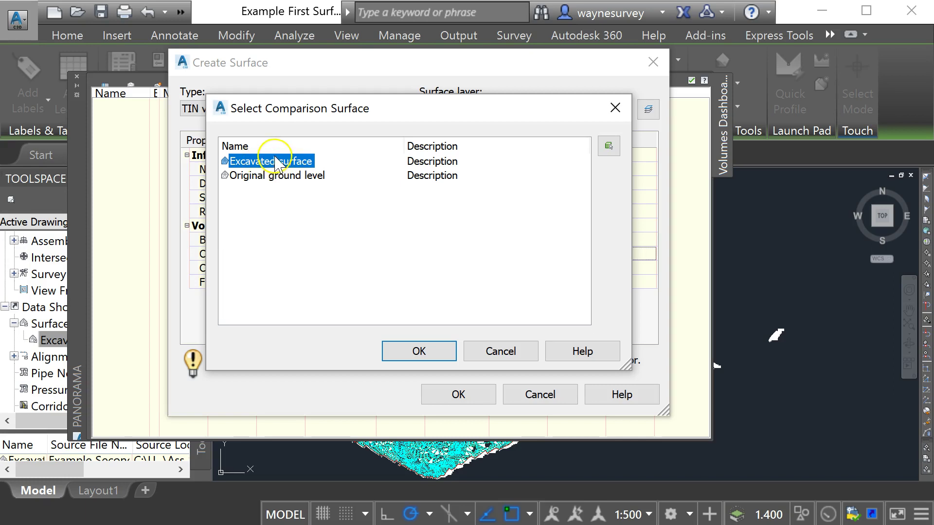
pyautogui.click(419, 351)
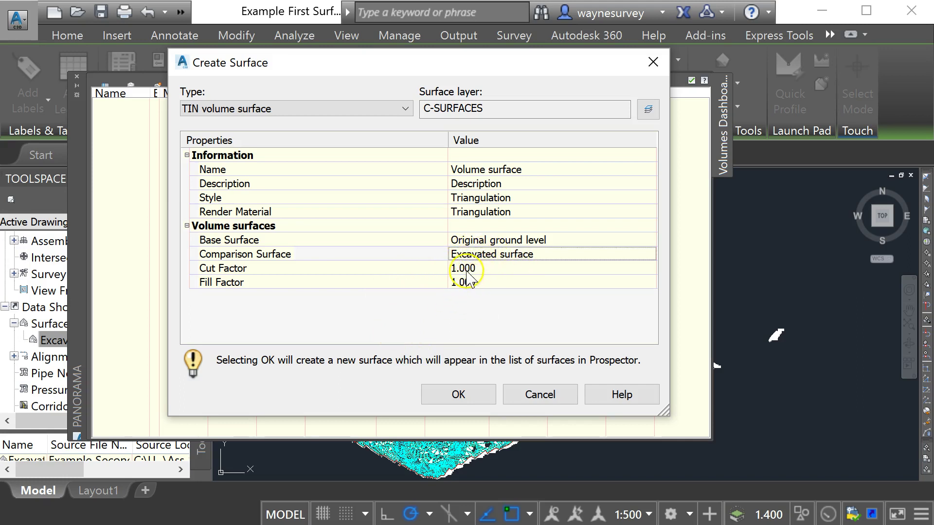
pyautogui.click(456, 394)
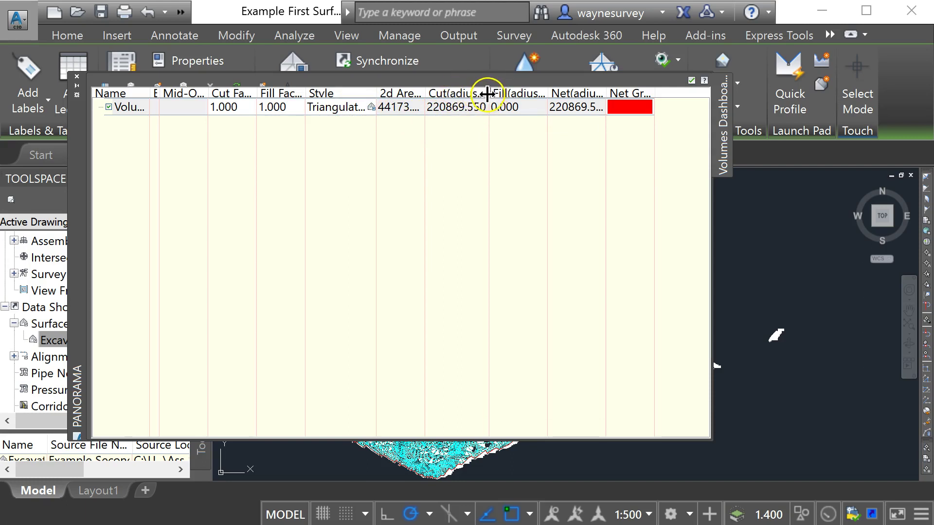
# - Widen the adjusted cut and fill columns, examine the volume surface's cut volume, and close the dashboard
pyautogui.moveTo(489, 94); pyautogui.dragTo(508, 93)
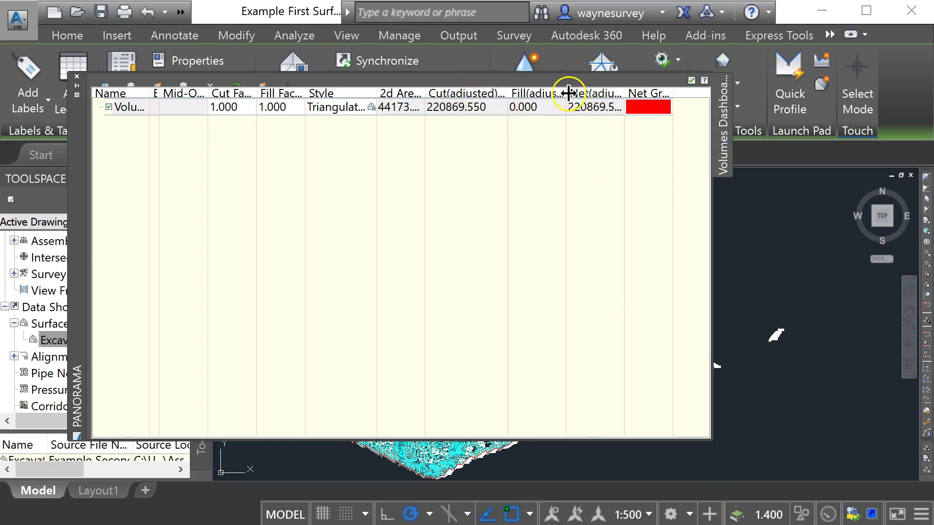
pyautogui.moveTo(574, 95); pyautogui.dragTo(587, 95)
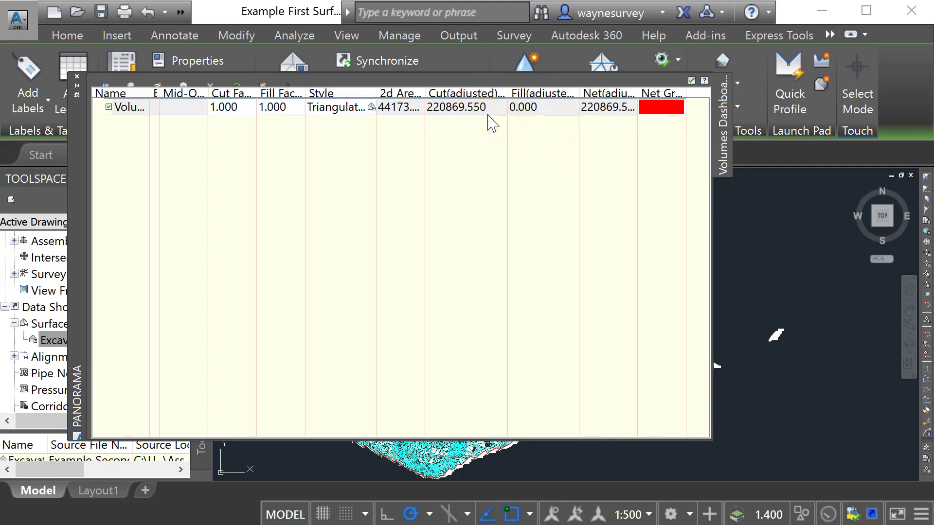
pyautogui.moveTo(491, 117)
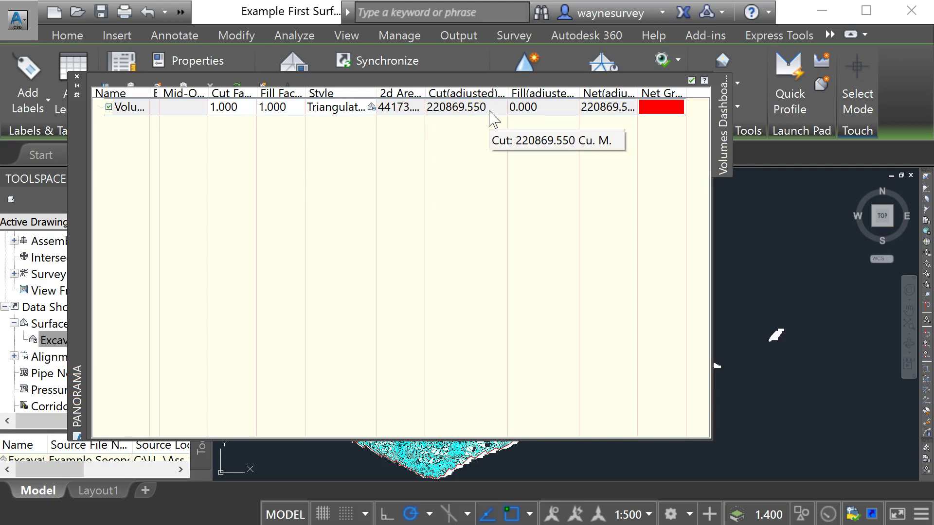
pyautogui.click(483, 125)
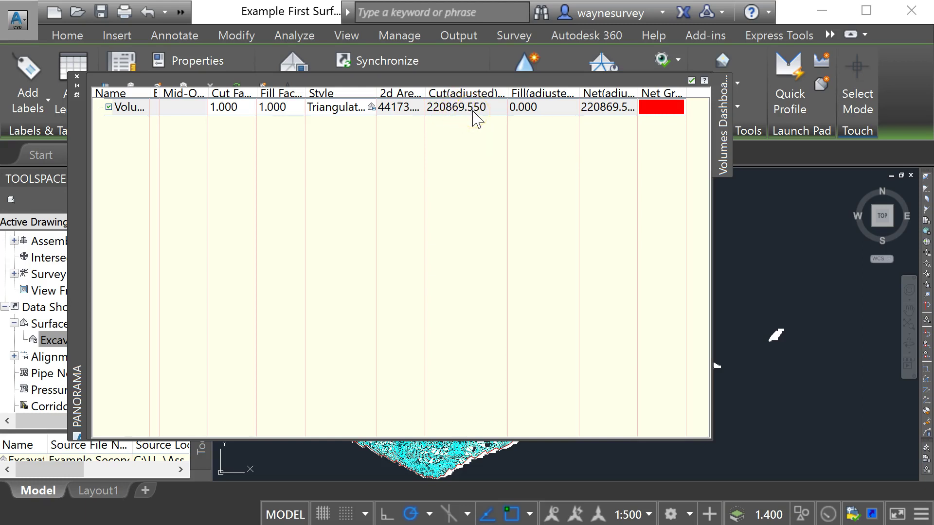
pyautogui.click(77, 76)
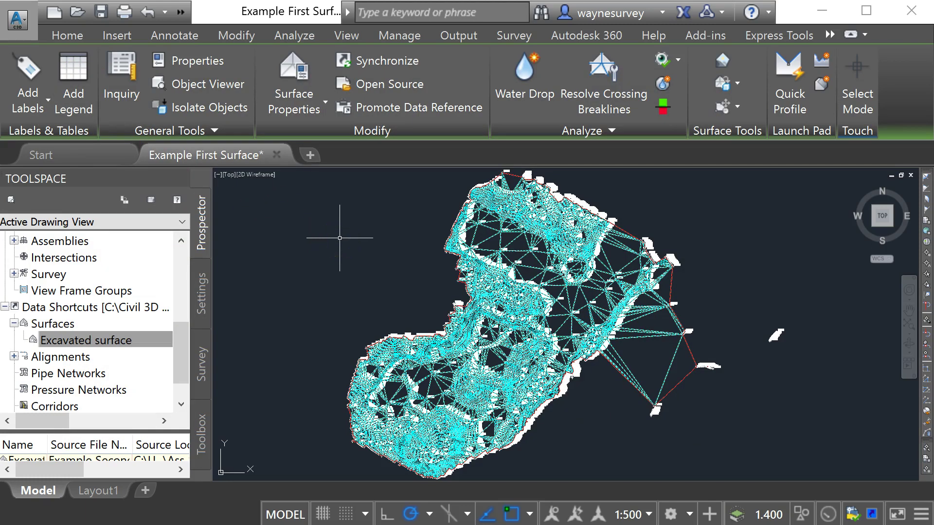
# - Select the Excavated surface entry under the surface data shortcuts
pyautogui.click(105, 341)
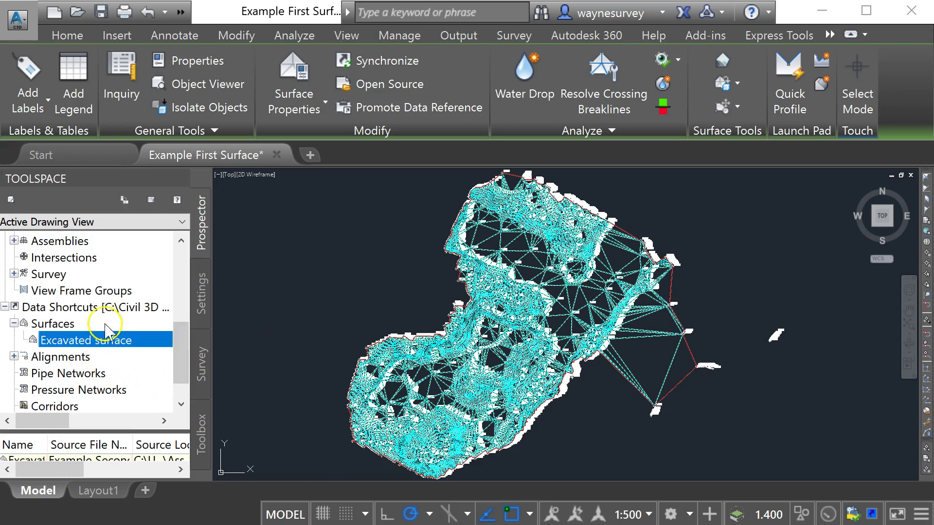